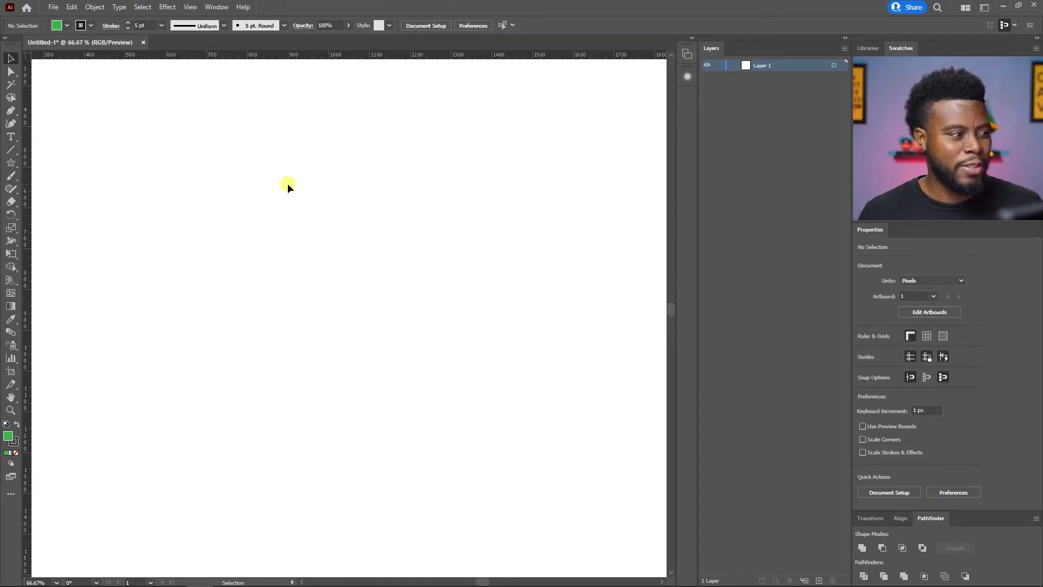
Draw the left half of a triangle about 241 px wide and 302 px high with the Pen tool.
key("p")
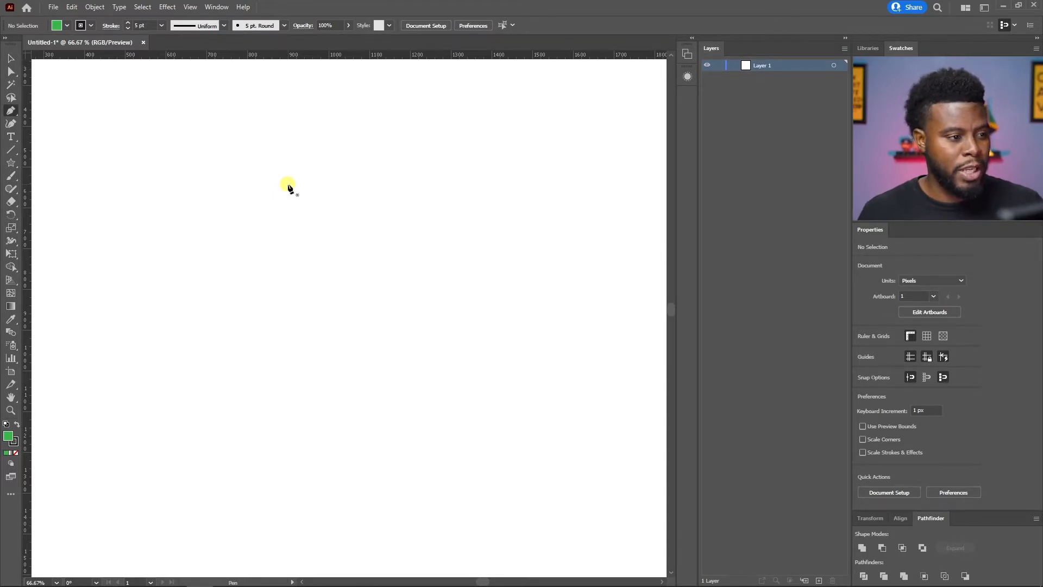
left_click(296, 159)
left_click(198, 281)
left_click(296, 282)
scroll(296, 282, "up", 1)
scroll(274, 273, "up", 5)
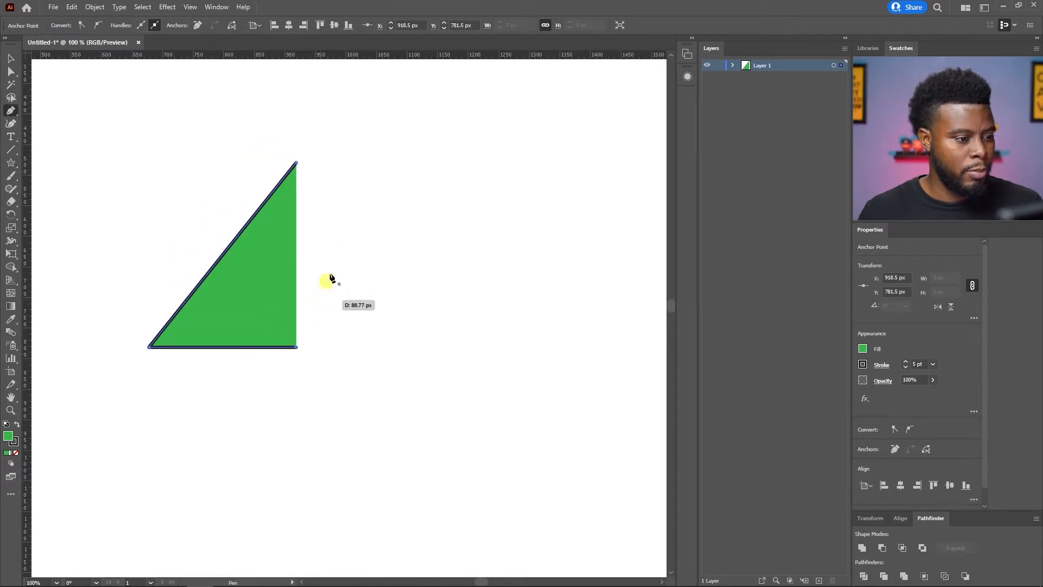
Reflect a copy of the half triangle across the vertical axis and place it beside the original to complete the triangle.
key("v")
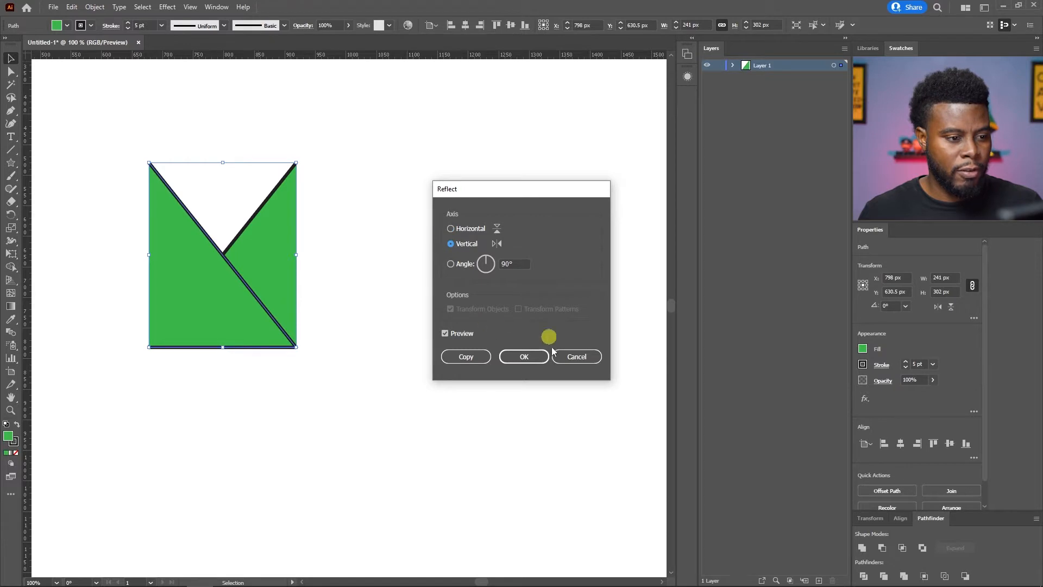
left_click(524, 357)
key("ctrl+=")
left_click_drag(220, 282, 417, 276)
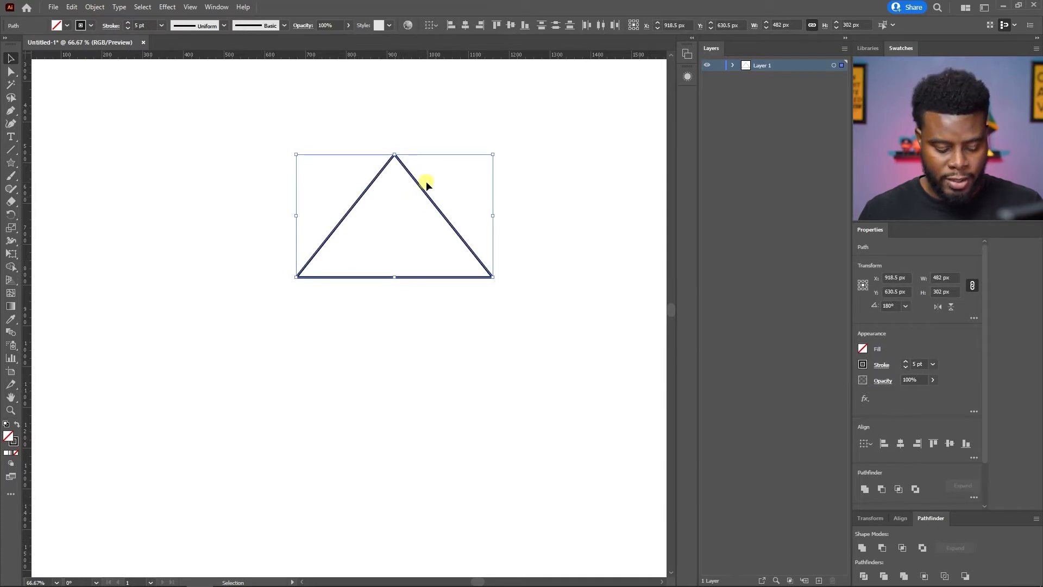
Join the two mirrored halves into a single triangle path and select the triangle.
right_click(416, 184)
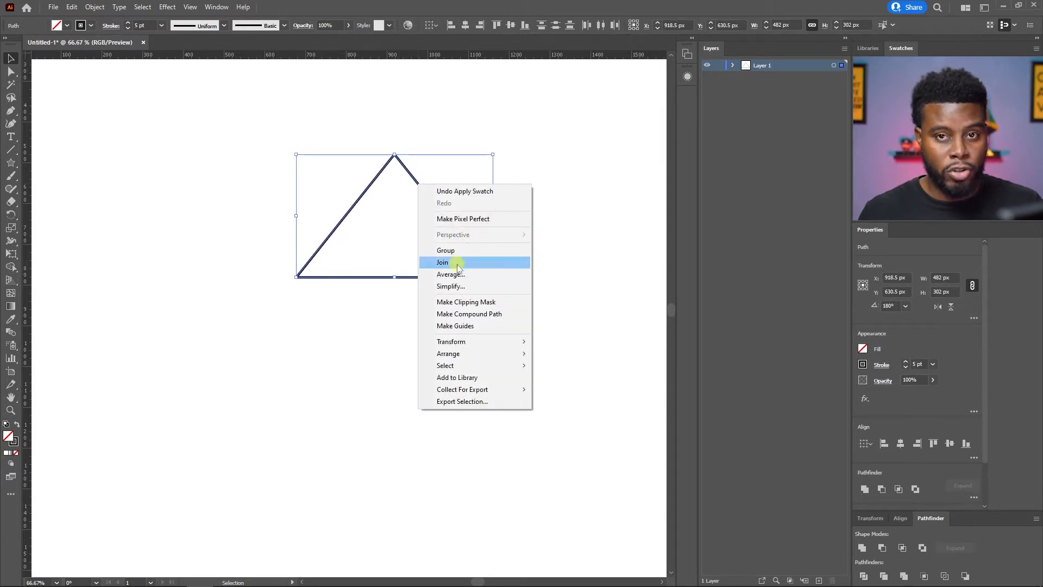
left_click(457, 262)
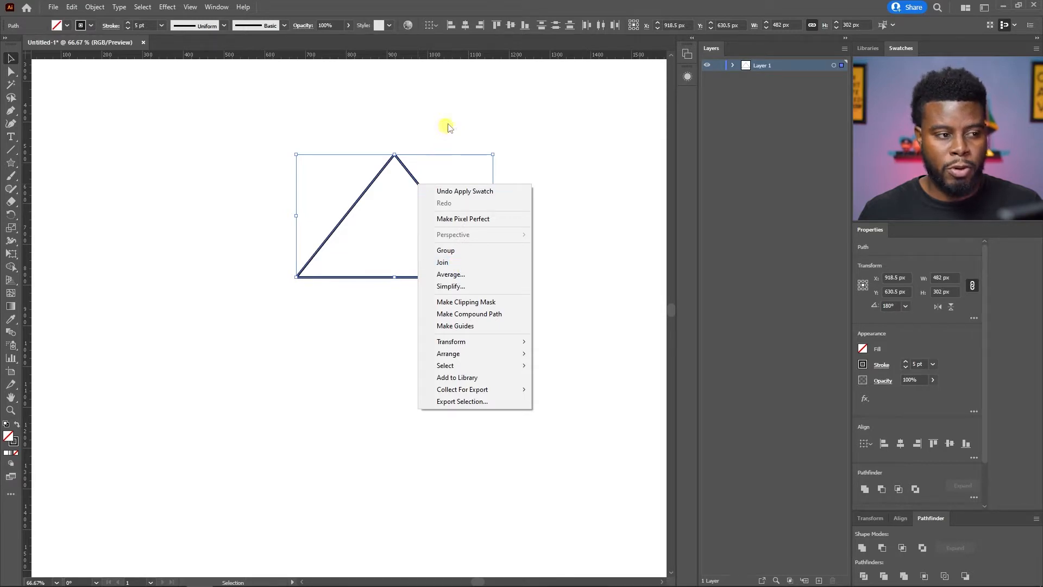
left_click(442, 123)
left_click_drag(486, 109, 335, 289)
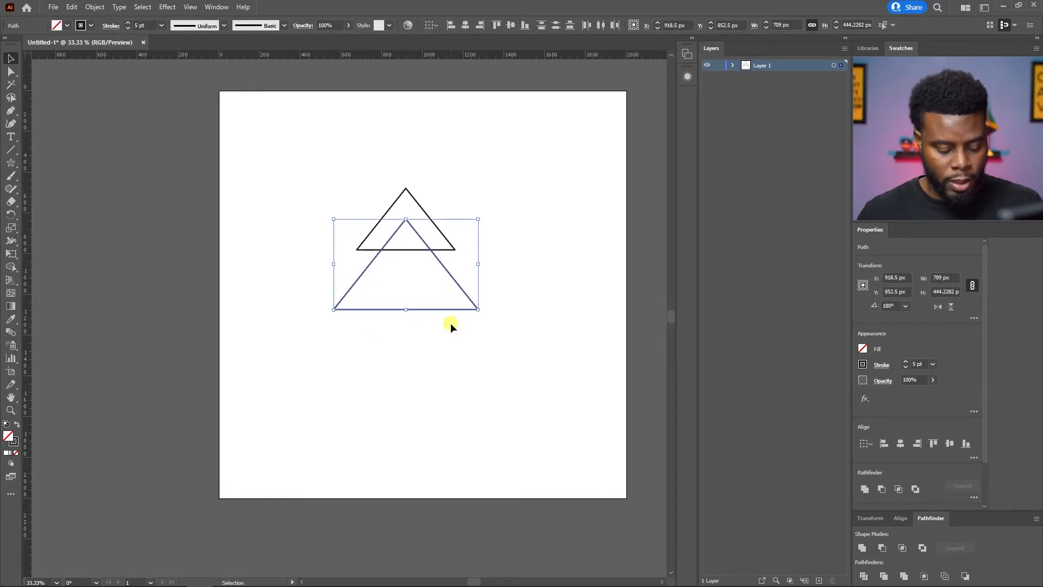
Duplicate the larger triangle straight down as the bottom tier of the tree.
scroll(451, 323, "up", 1)
key("a")
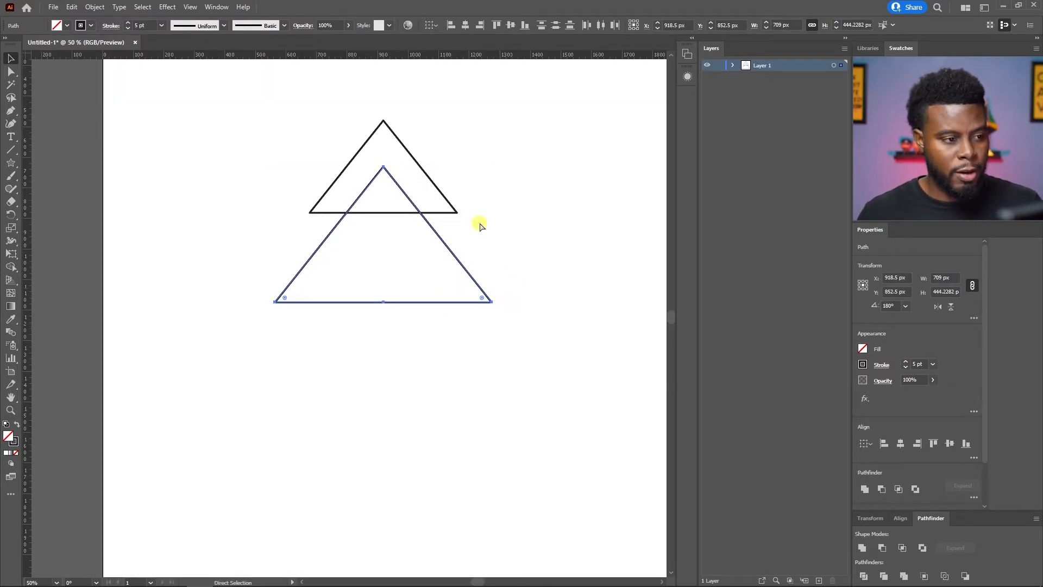
scroll(505, 220, "up", 1)
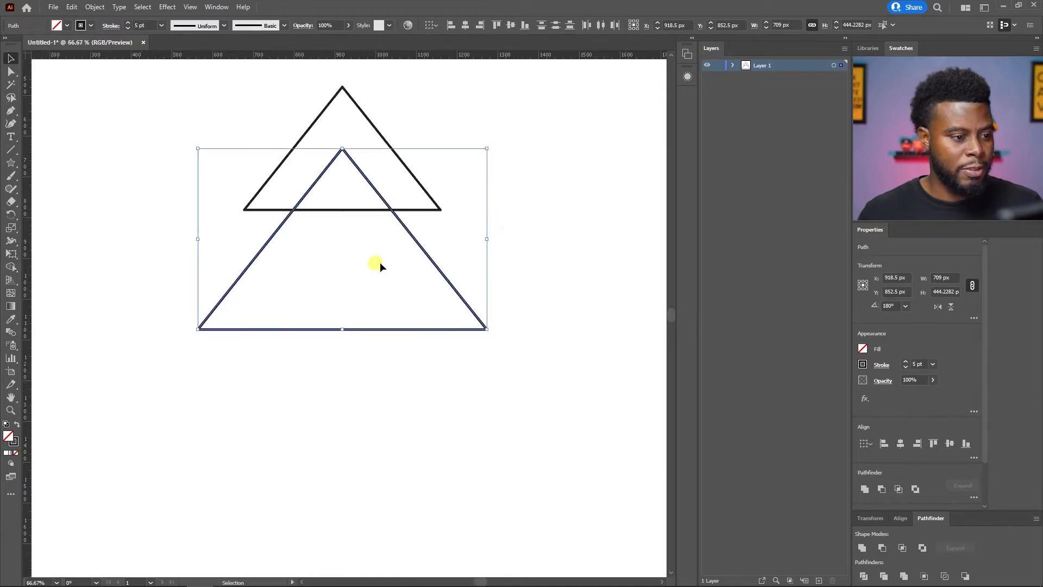
left_click_drag(408, 234, 395, 336)
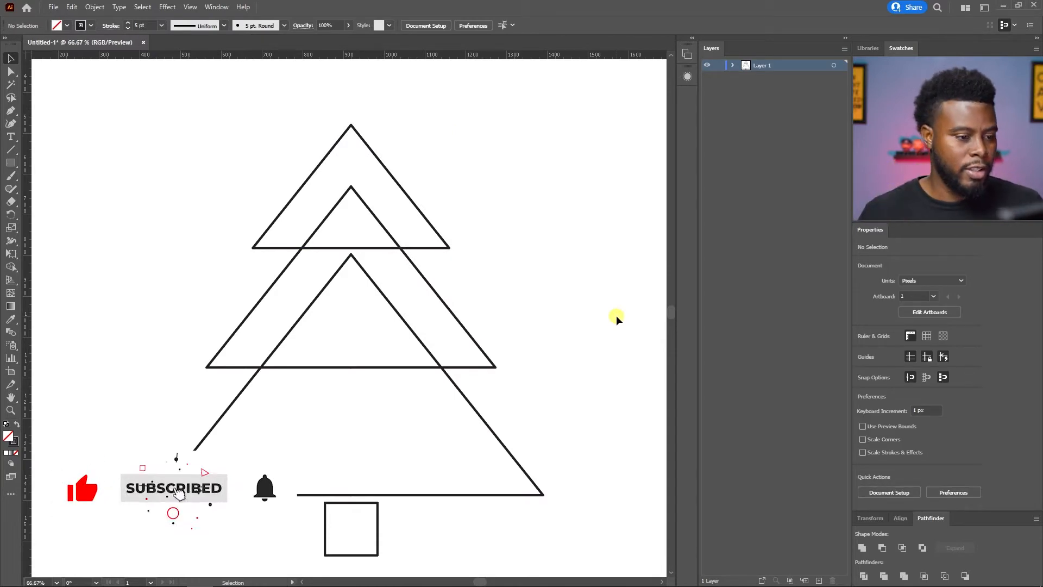
Save the document as "LSPV 068 Christmas Vector Icons" in Adobe Illustrator format with the Illustrator 2020 version.
left_click(444, 301)
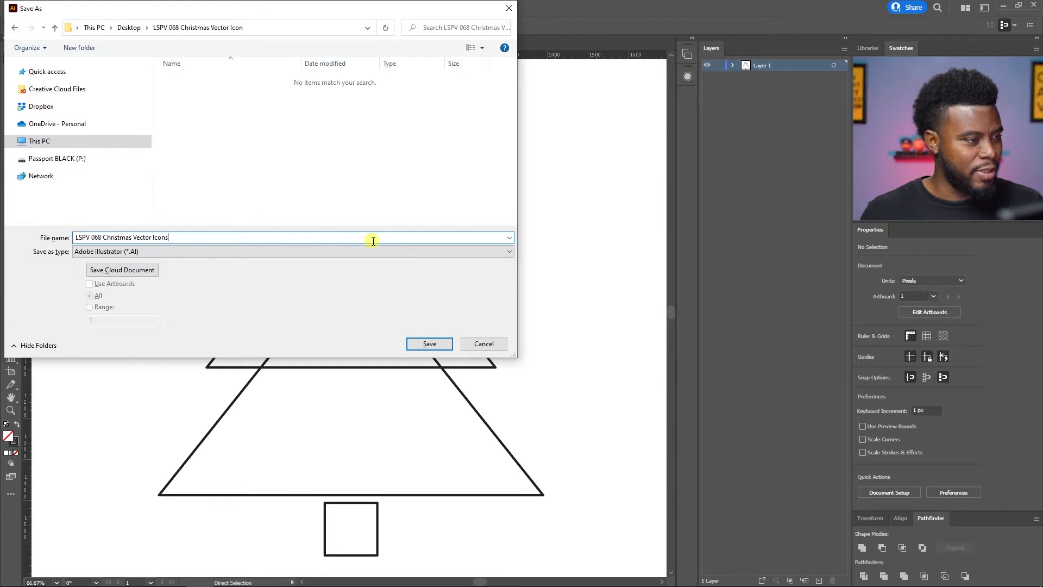
key("Escape")
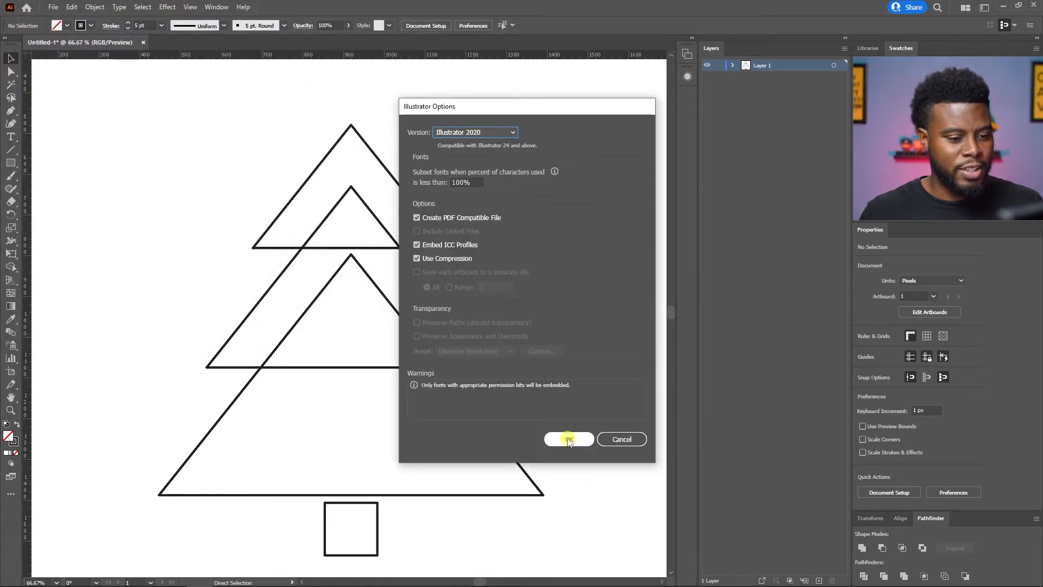
left_click(569, 439)
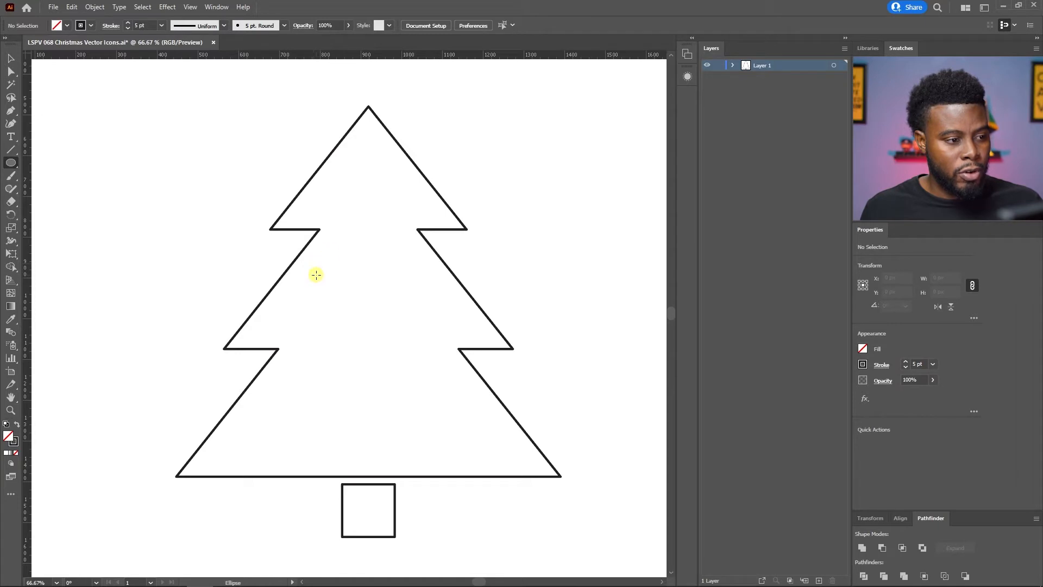
Draw a circular ornament about 73 px wide on the tree and place a copy of it lower down.
left_click_drag(316, 274, 342, 305)
left_click_drag(420, 366, 452, 401)
key("ctrl+z")
key("v")
left_click_drag(344, 302, 367, 384)
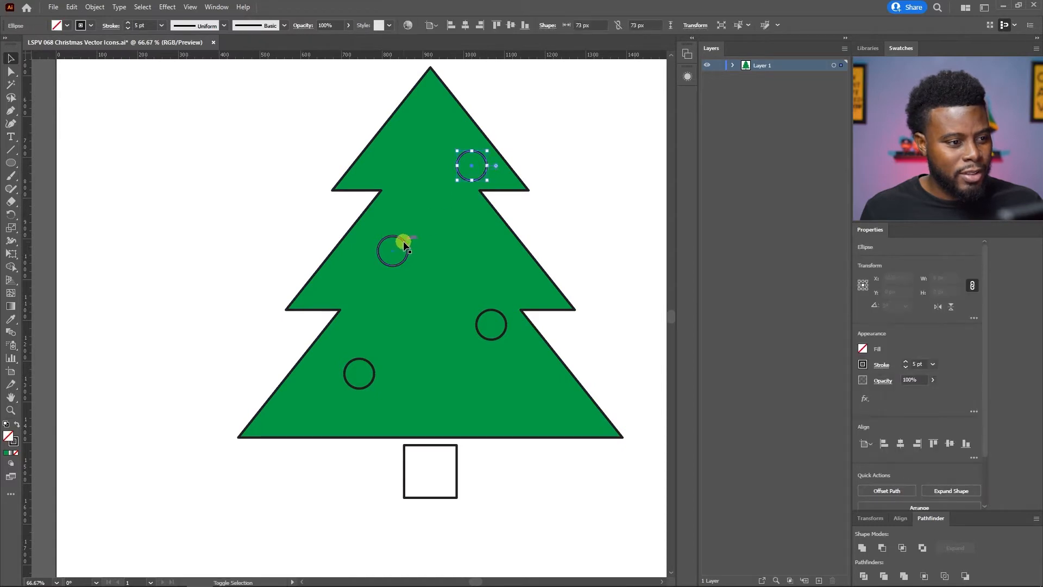
Select the four ornament circles on the tree together and fill them red.
left_click(404, 243, "shift")
left_click(368, 361, "shift")
left_click(501, 335, "shift")
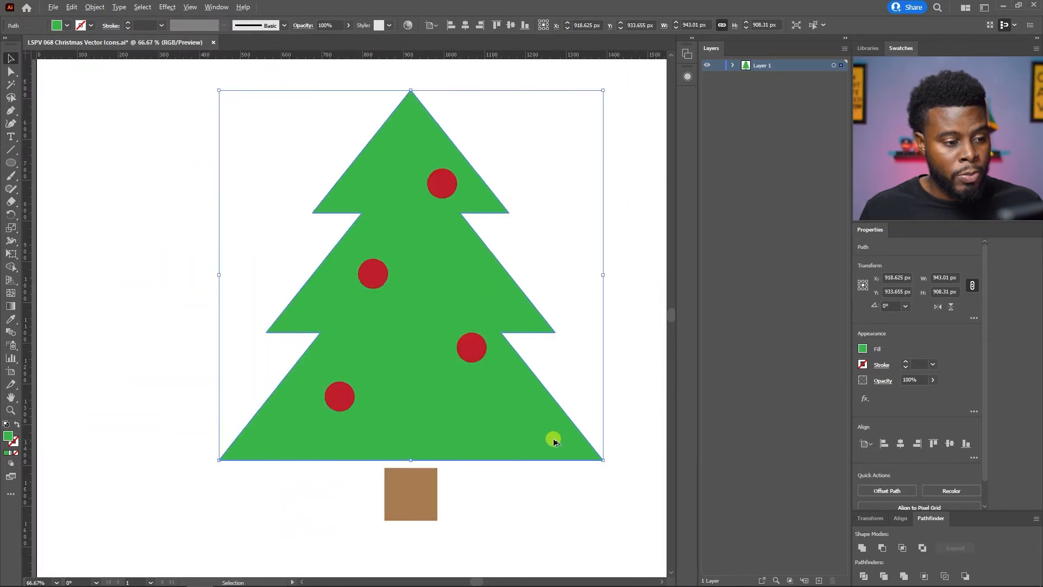
Round all the corners of the green tree shape.
left_click(573, 457)
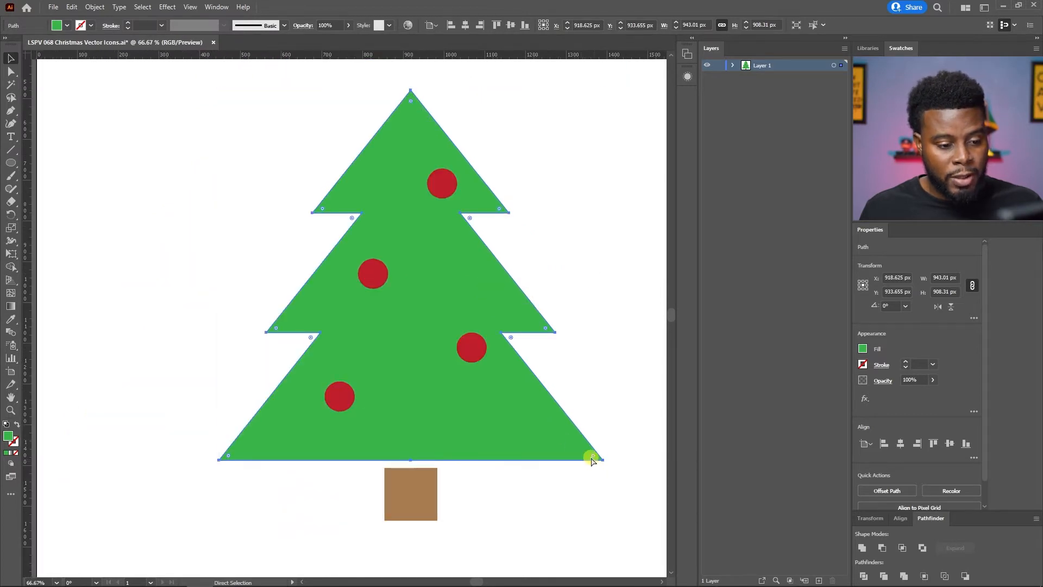
mouse_move(593, 458)
left_mouse_down()
mouse_move(568, 454)
mouse_move(591, 457)
left_mouse_up()
left_click(623, 395)
Set the corner radius of the brown trunk square to 30 px.
left_click(432, 485)
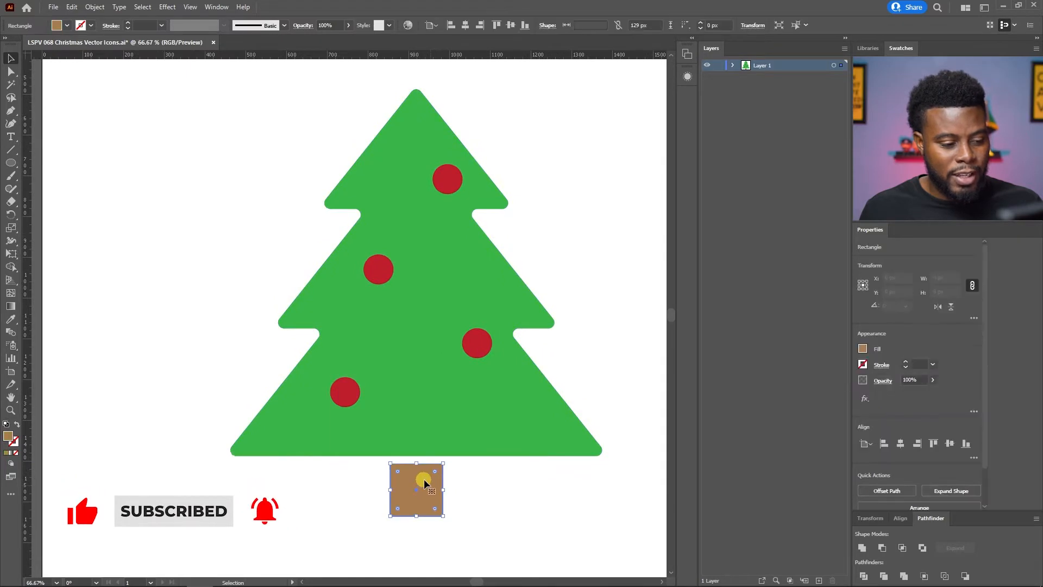
scroll(430, 498, "up", 1)
scroll(429, 468, "down", 4)
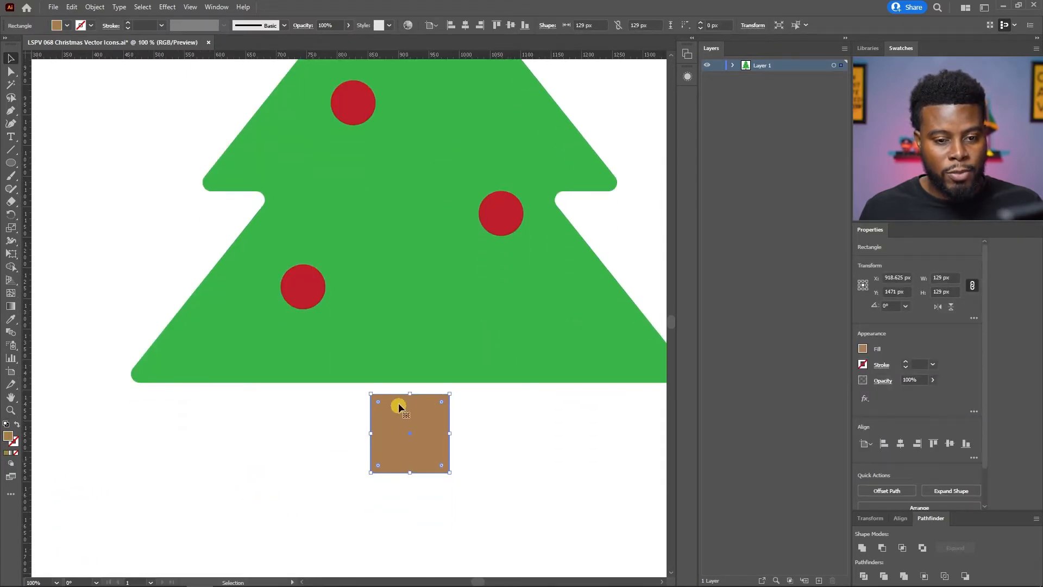
left_click(722, 23)
type("30")
key("Return")
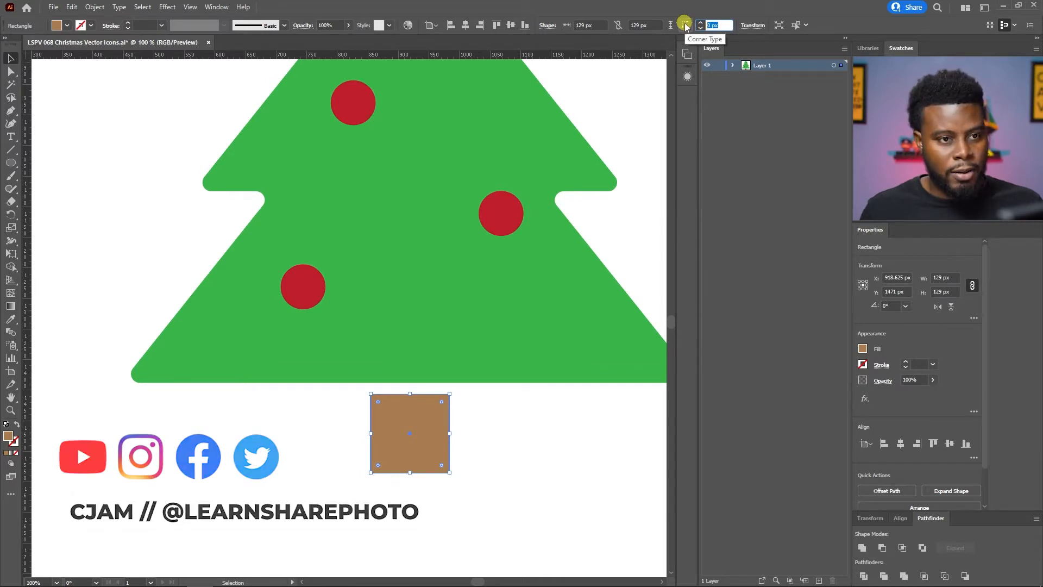
left_click(718, 26)
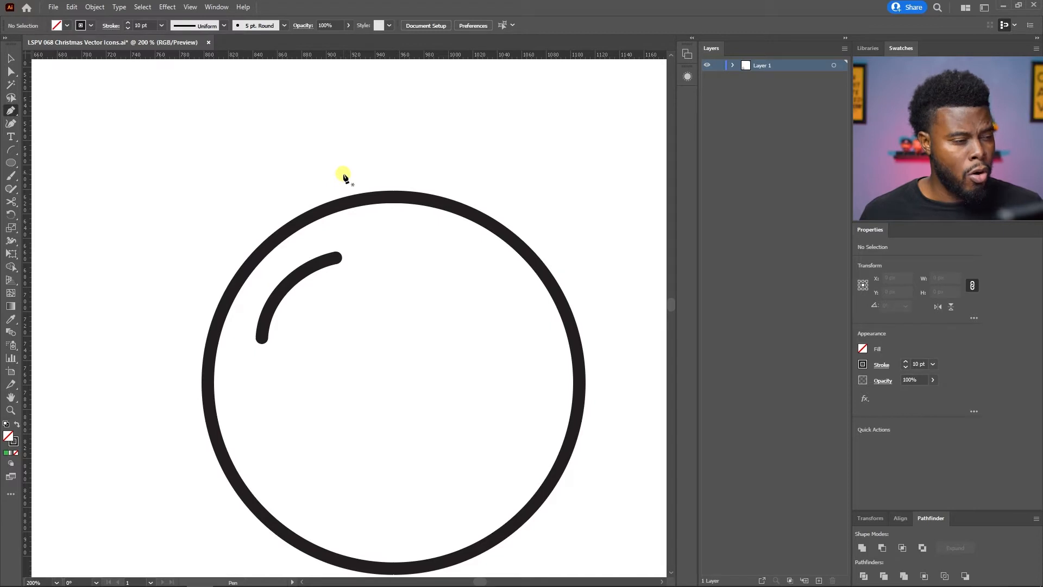
Draw a rectangular cap about 107 by 53 px over the ornament's upper edge and raise the small ring above it.
key("m")
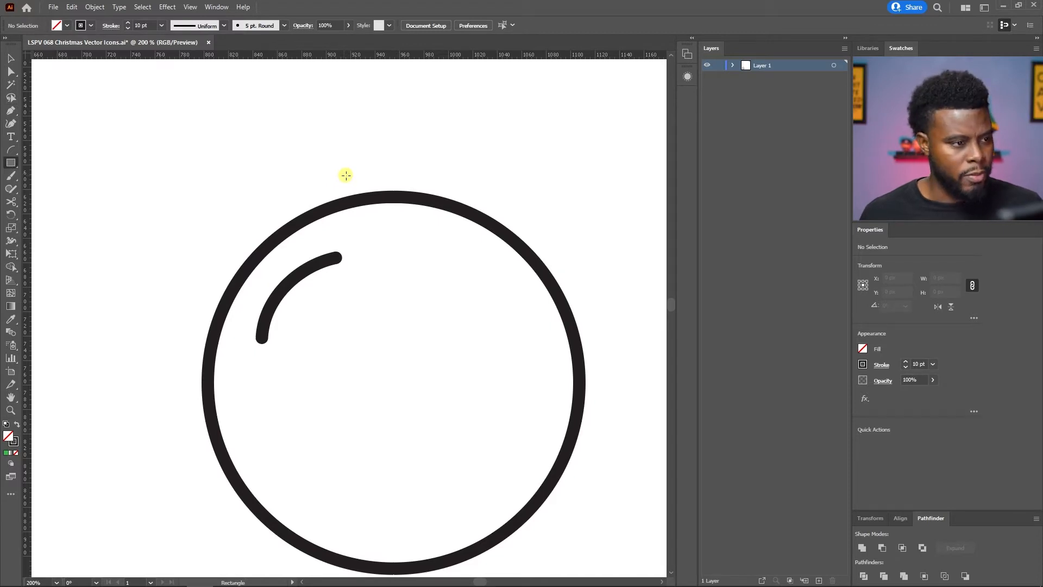
left_click_drag(324, 165, 467, 237)
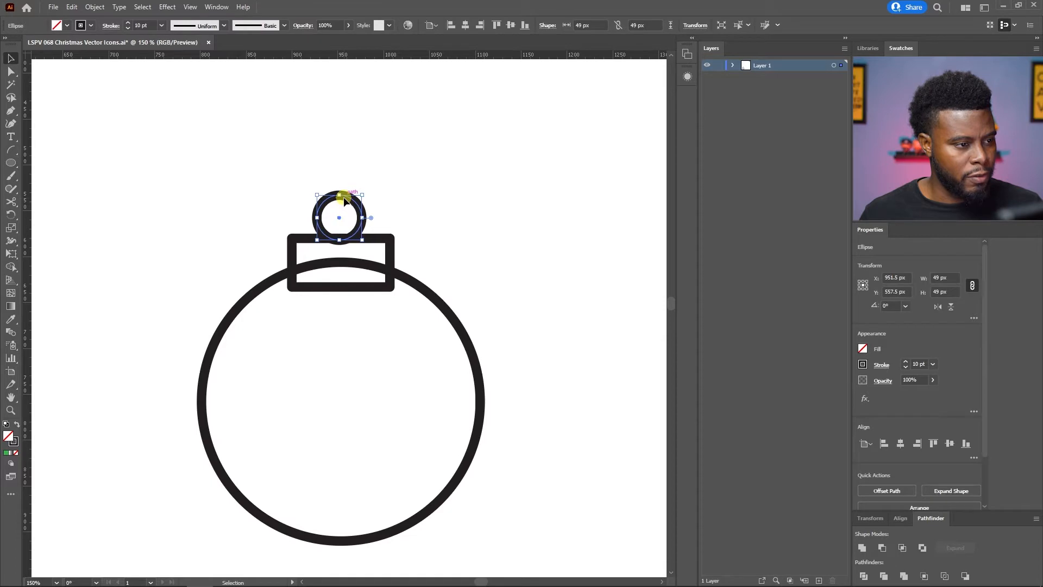
left_click_drag(344, 200, 345, 185)
Center the ring, cap and large circle of the ornament horizontally on each other.
key("ctrl+a")
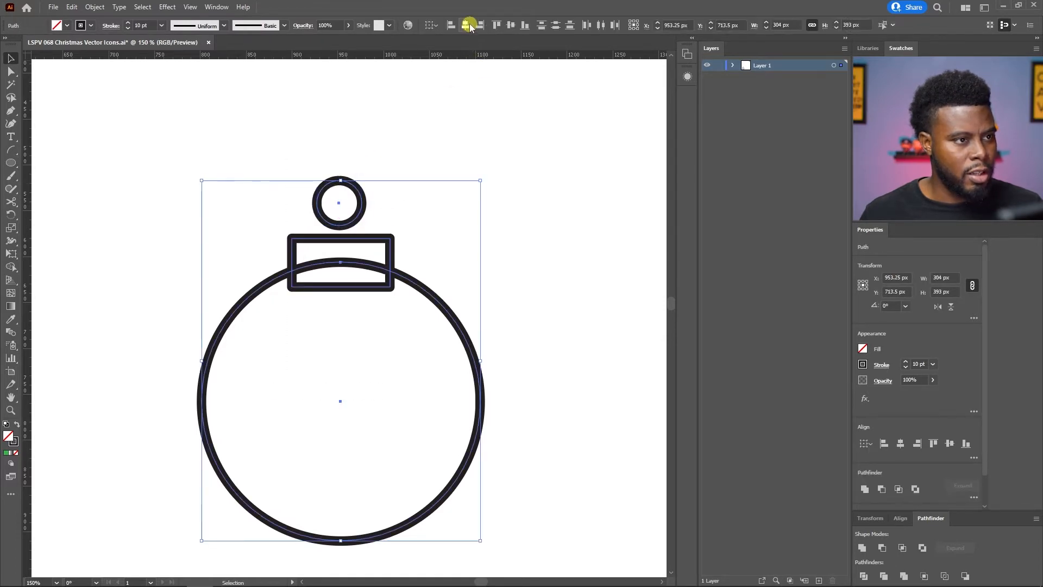
left_click(466, 25)
left_click(360, 117)
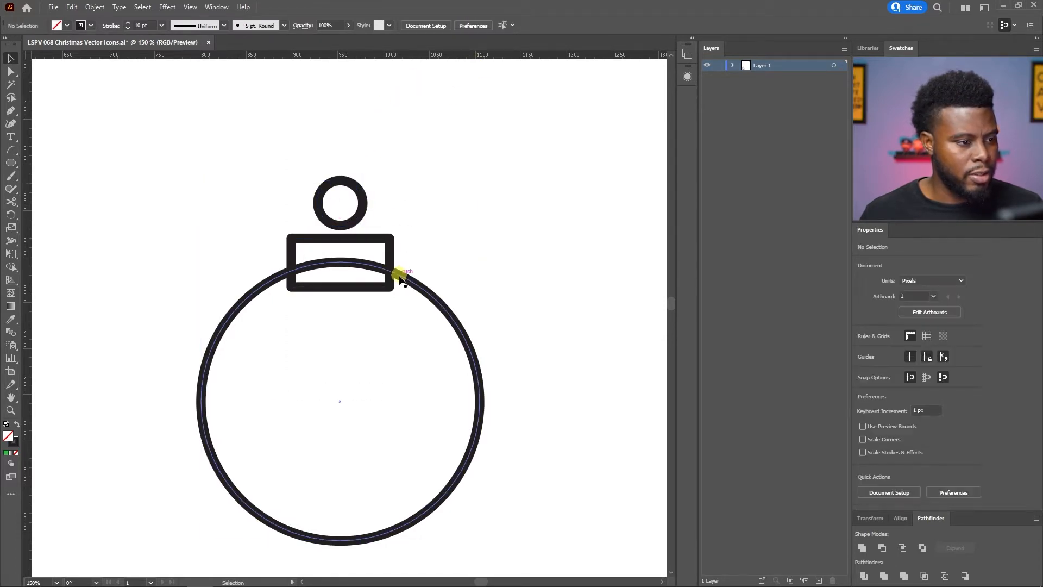
Fill the large ornament circle red and the rectangular cap yellow.
left_click(396, 239)
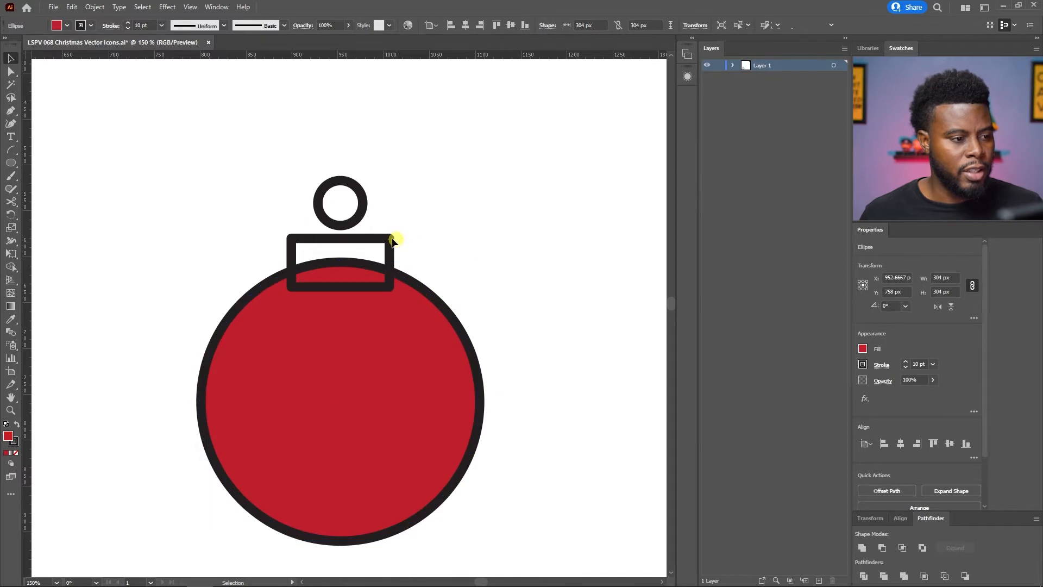
left_click(383, 238)
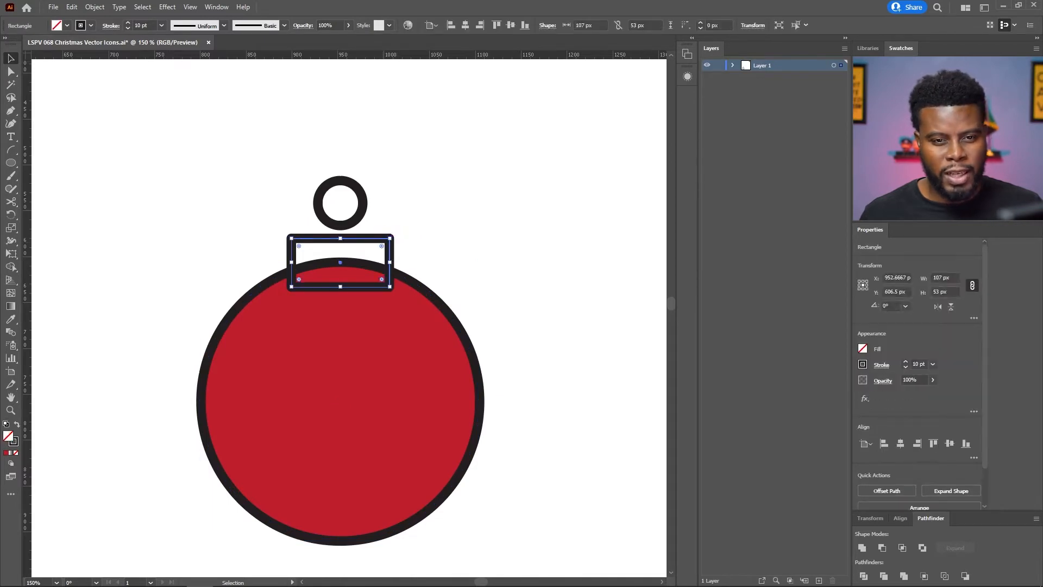
left_click(997, 79)
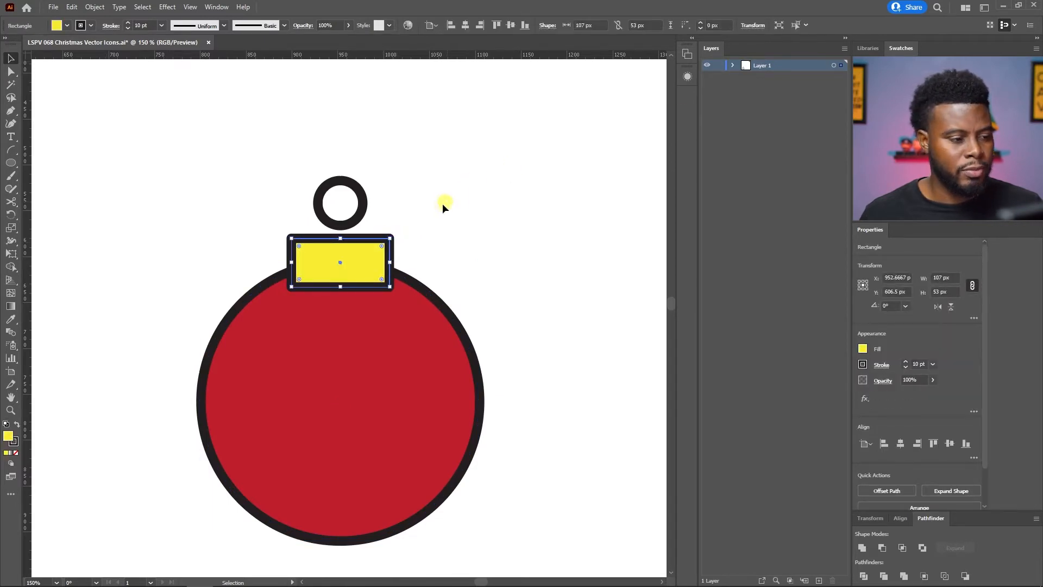
Send the yellow rectangular cap to the back, behind the red ornament circle.
right_click(389, 254)
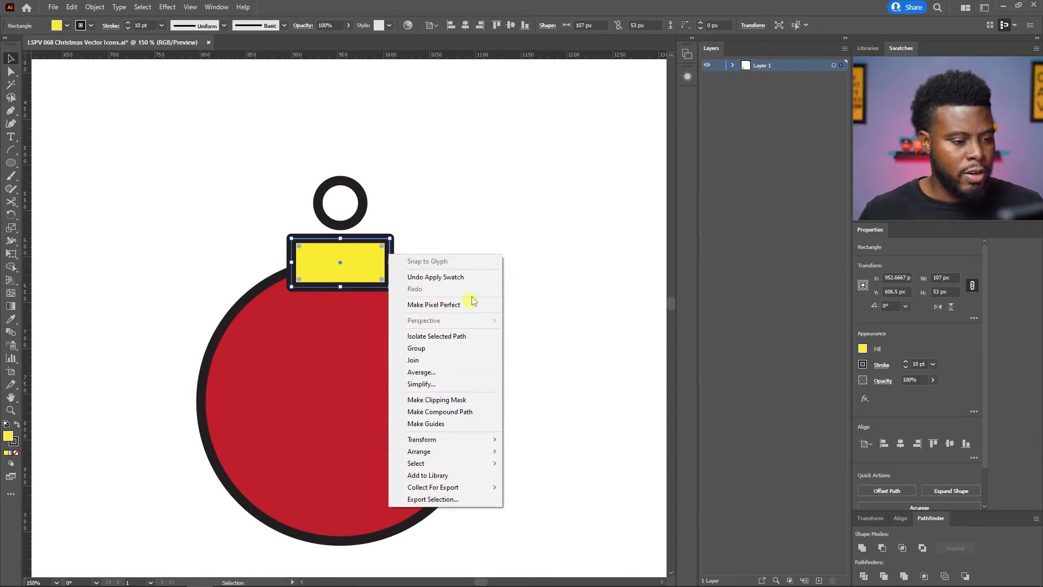
mouse_move(478, 451)
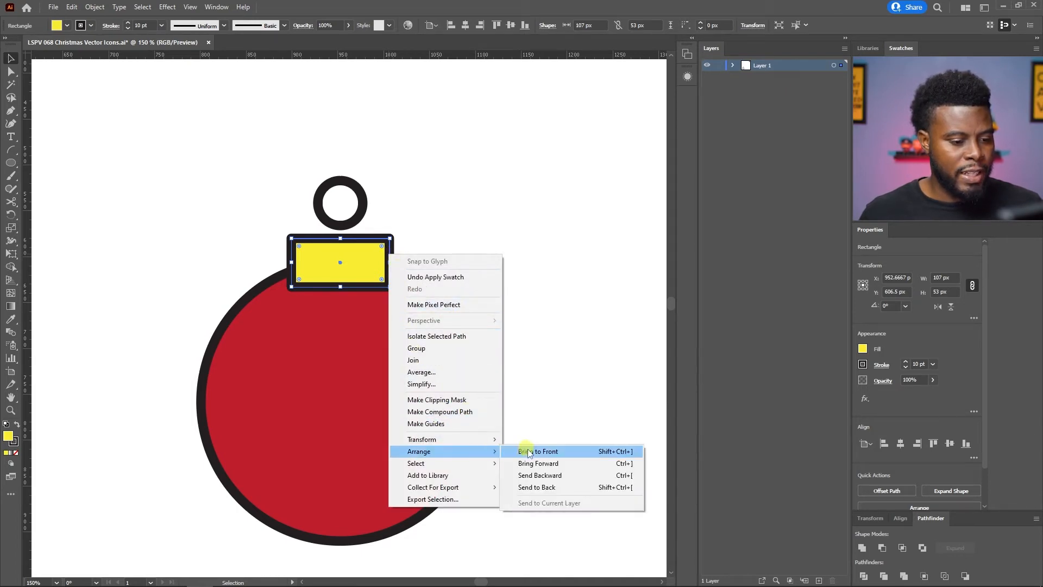
left_click(540, 487)
left_click(410, 245)
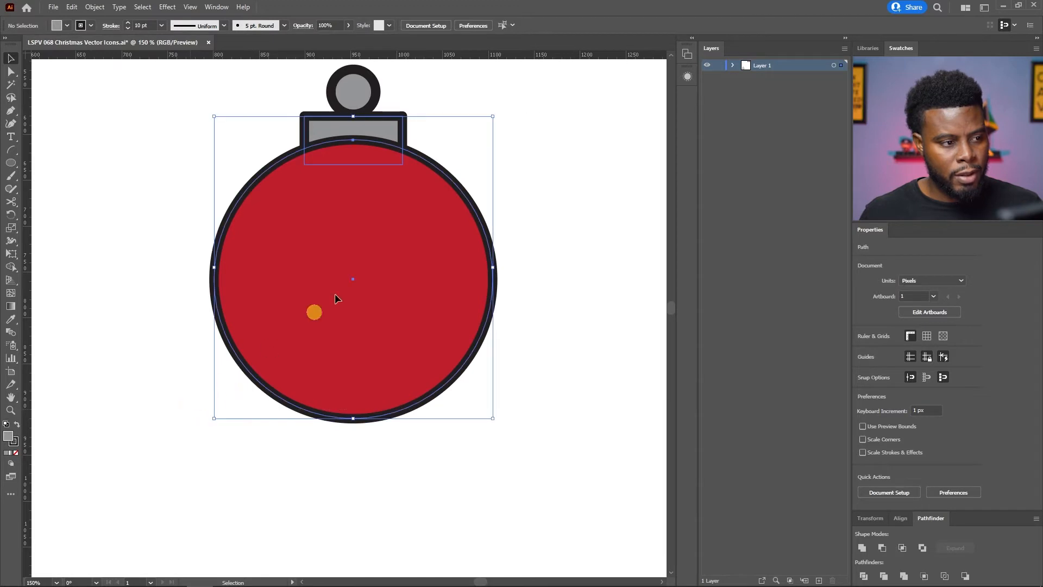
left_click(397, 262)
left_click_drag(397, 262, 601, 444)
key("ctrl+z")
left_click(560, 207)
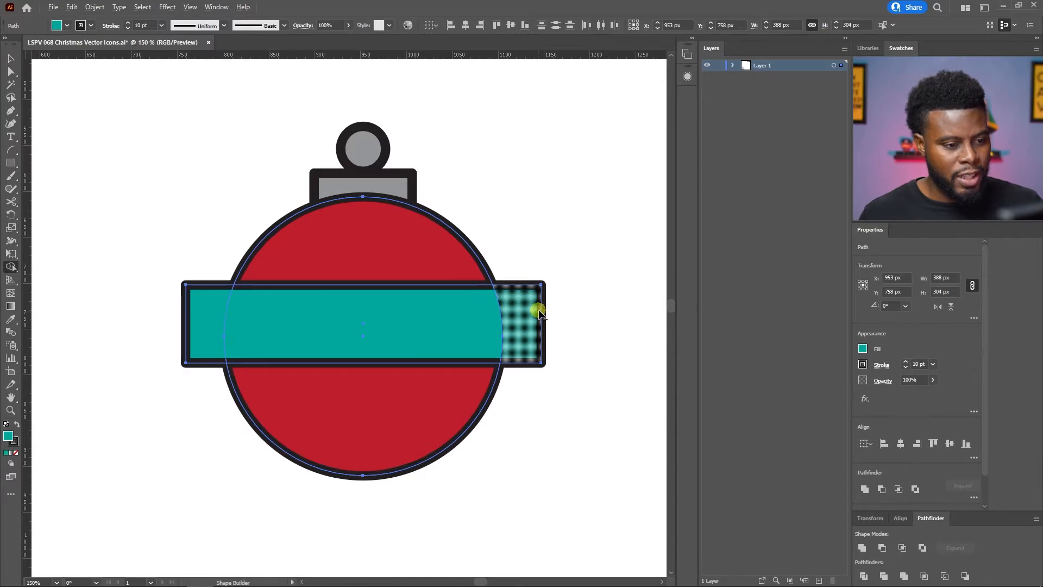
Enlarge the small green circle on the ornament to about 32 px and remove its outline with a stroke of 0.
scroll(539, 314, "up", 1)
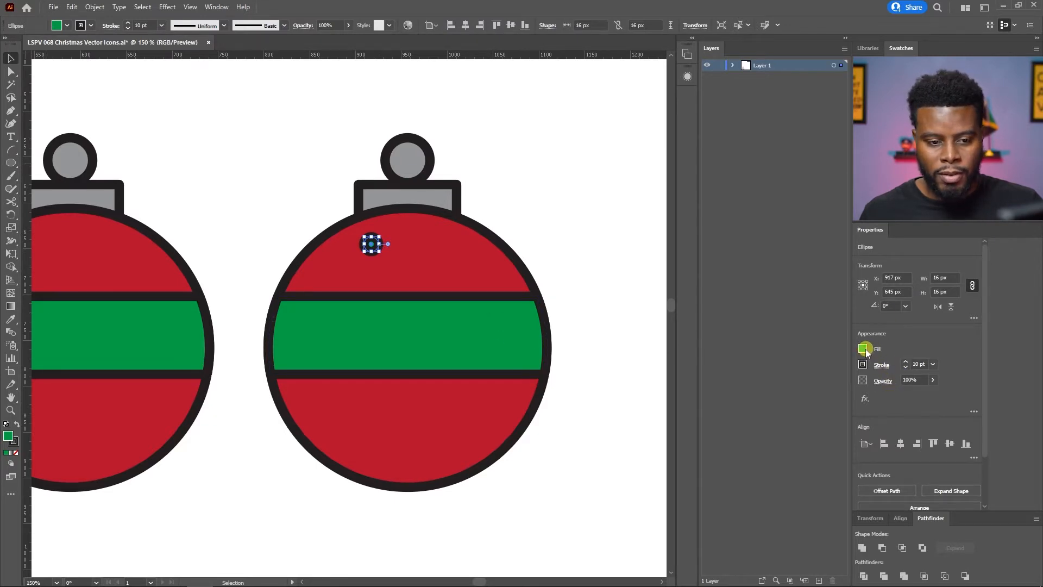
left_click_drag(379, 252, 386, 262)
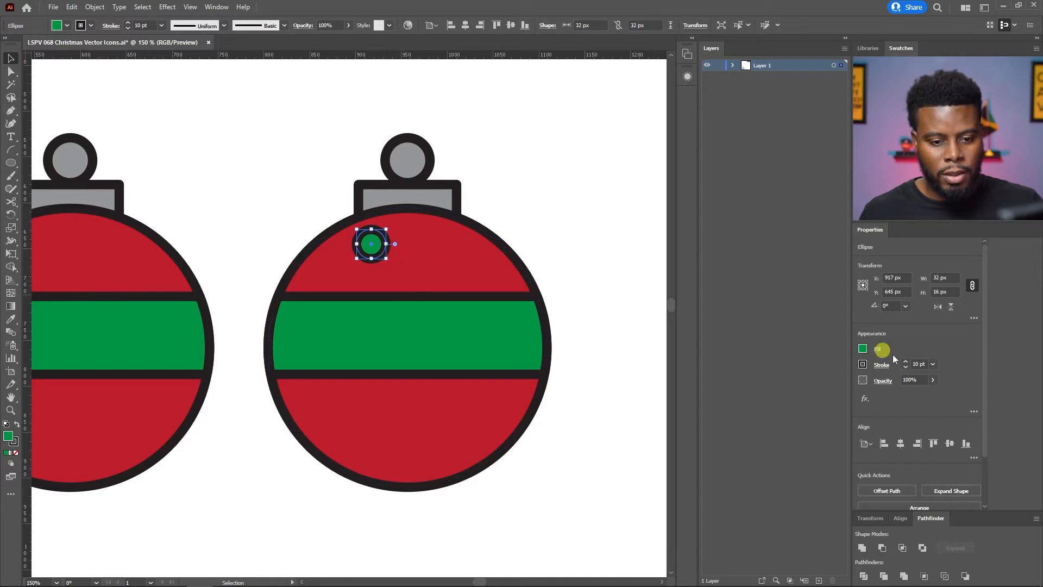
left_click(920, 364)
key("ctrl+a")
type("0")
key("Return")
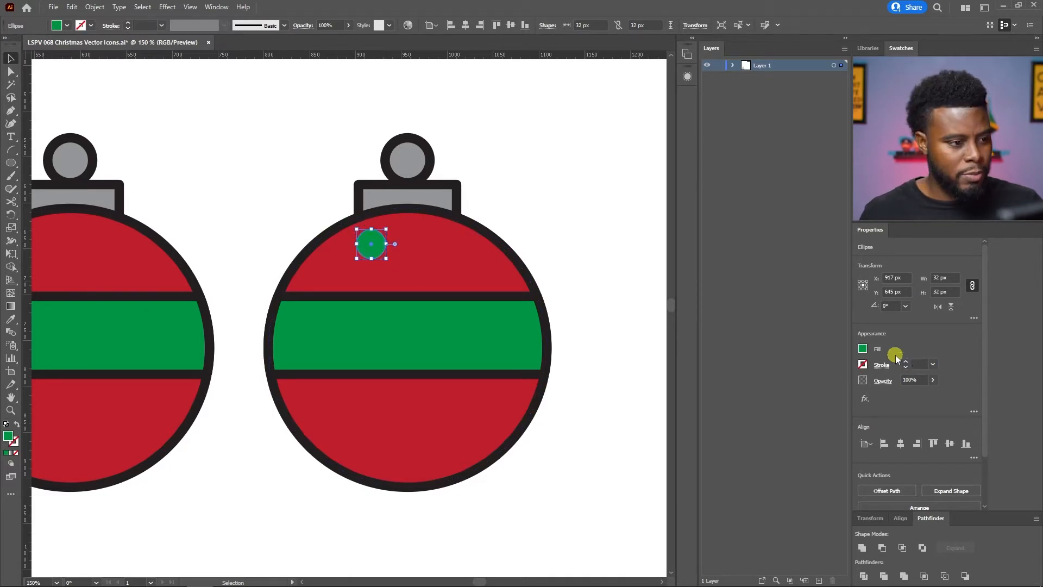
Place copies of the green dot across the ornament's upper red section and one in its lower red section.
left_click(415, 238)
mouse_move(372, 252)
left_mouse_down()
mouse_move(360, 260)
mouse_move(367, 252)
left_mouse_up()
left_click_drag(367, 250, 424, 272)
left_click_drag(424, 271, 475, 257)
left_click_drag(474, 257, 474, 432)
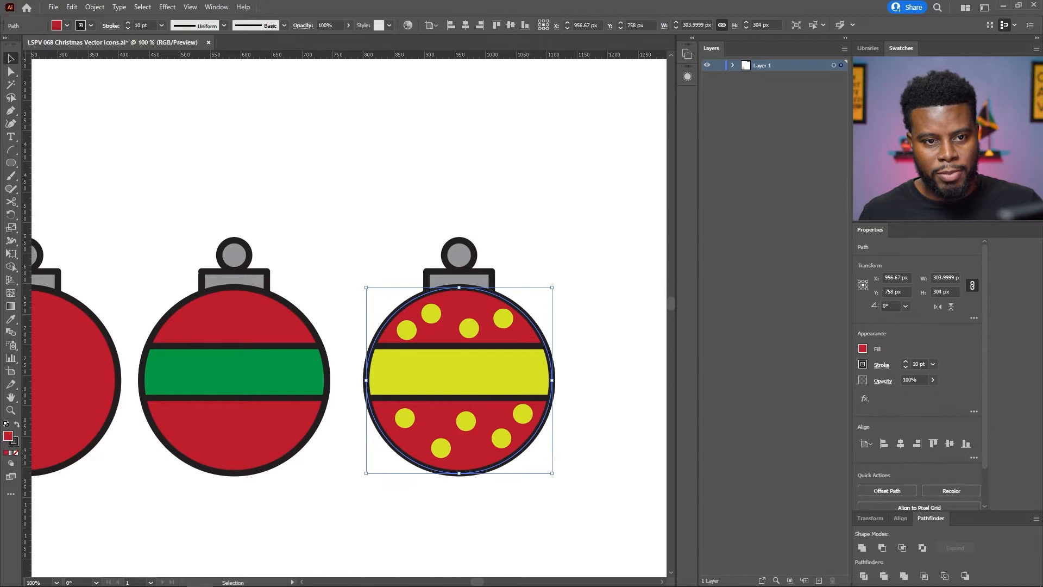
Fill the dotted ornament's circle with dark blue and deselect it.
left_click(948, 89)
left_click(576, 234)
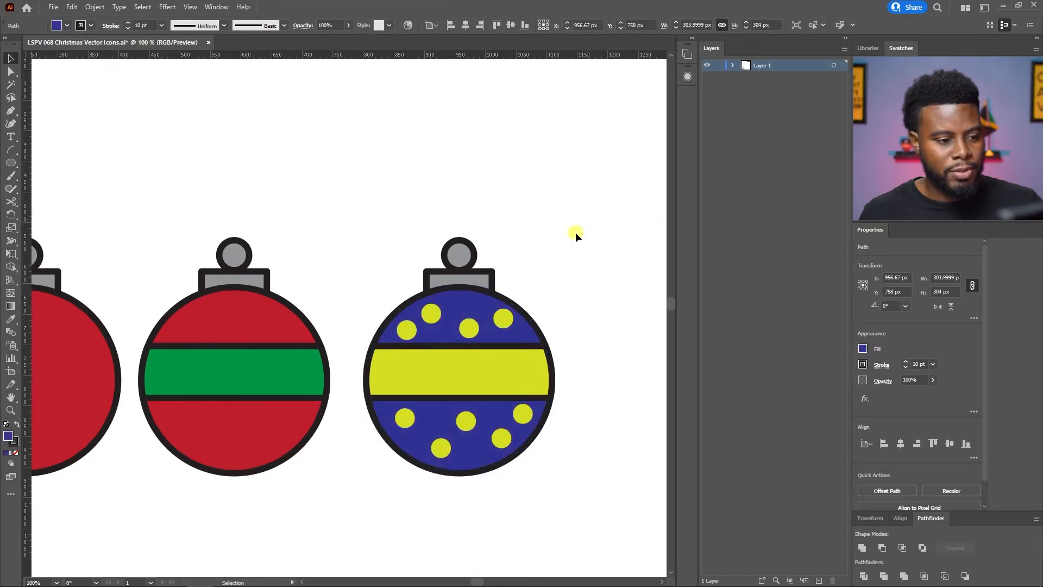
scroll(566, 244, "down", 1)
scroll(565, 242, "up", 1)
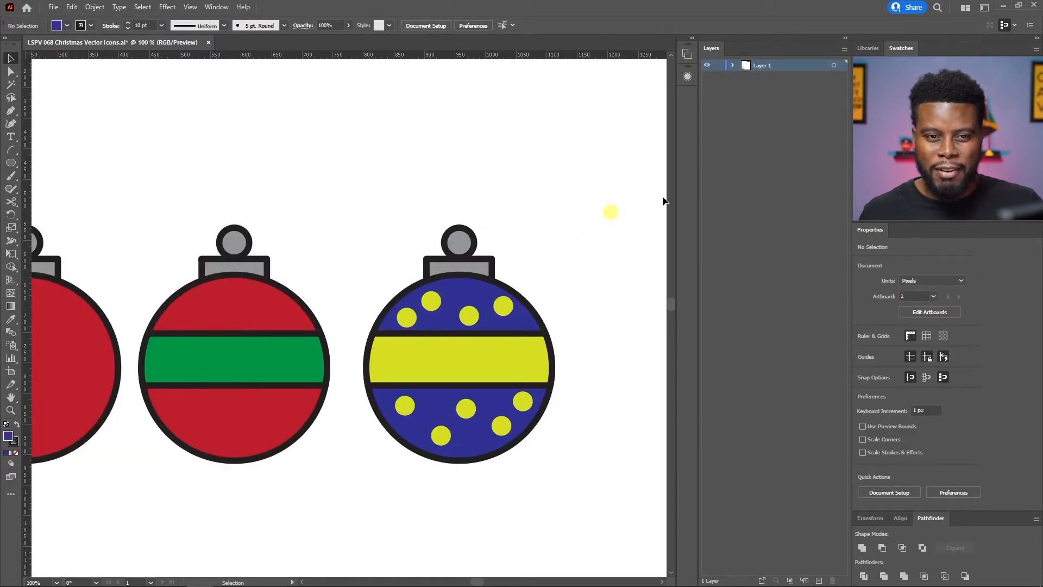
scroll(560, 273, "down", 2)
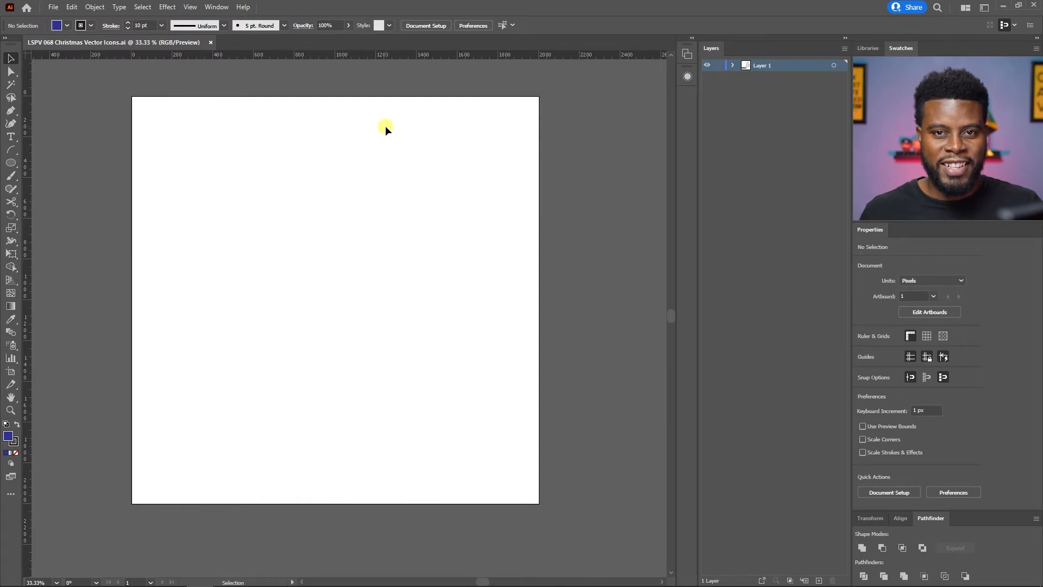
Draw a straight horizontal line on the empty artboard with the Pen tool.
scroll(298, 279, "up", 2)
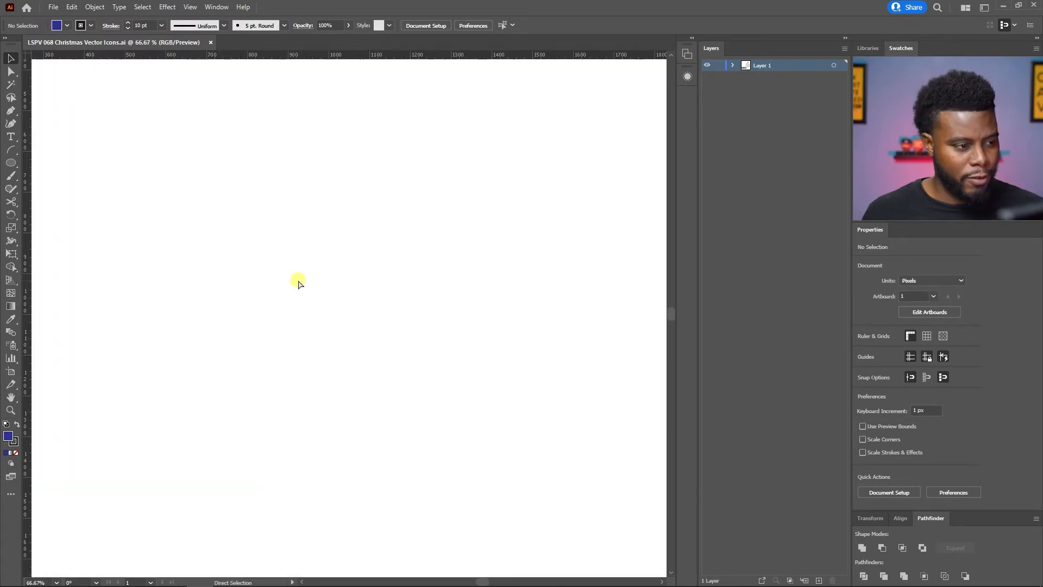
key("p")
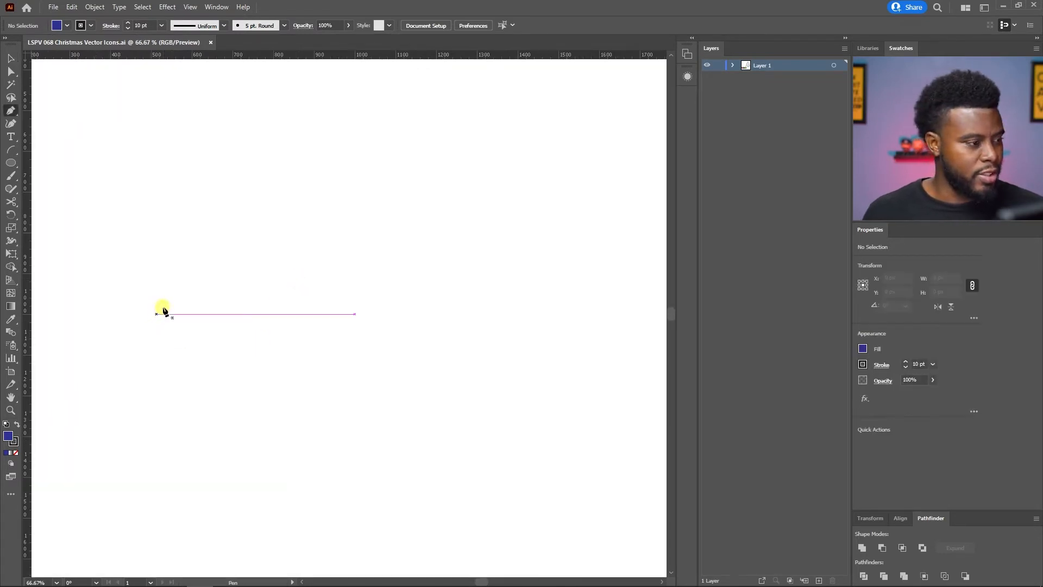
left_click(201, 298)
left_click(384, 298)
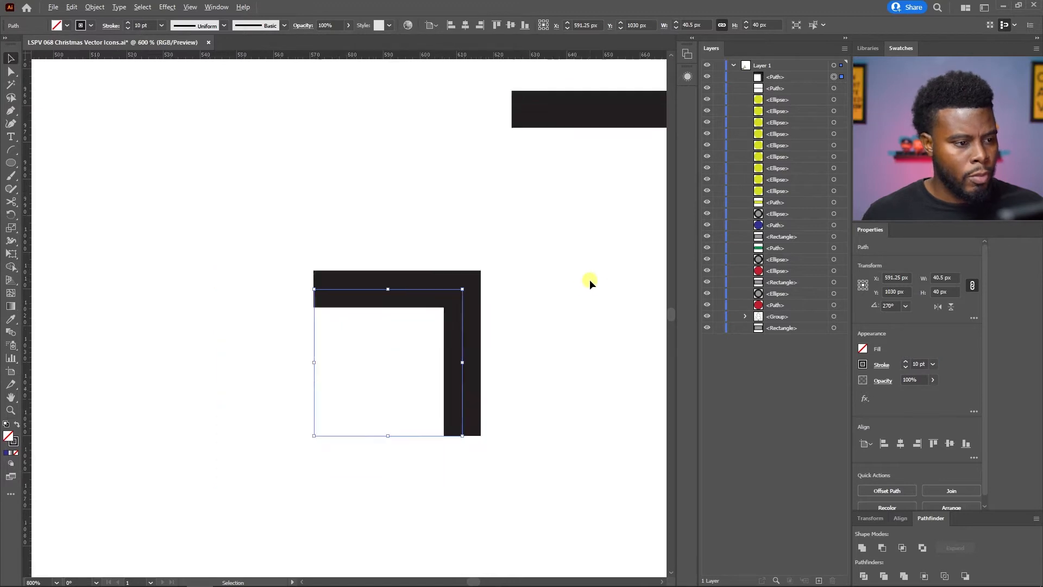
Reposition the horizontal line and the 40 px corner-shaped path so they sit at the same height, close together.
scroll(590, 281, "up", 3)
scroll(590, 281, "down", 3)
left_click_drag(611, 109, 578, 252)
left_click_drag(467, 302, 457, 267)
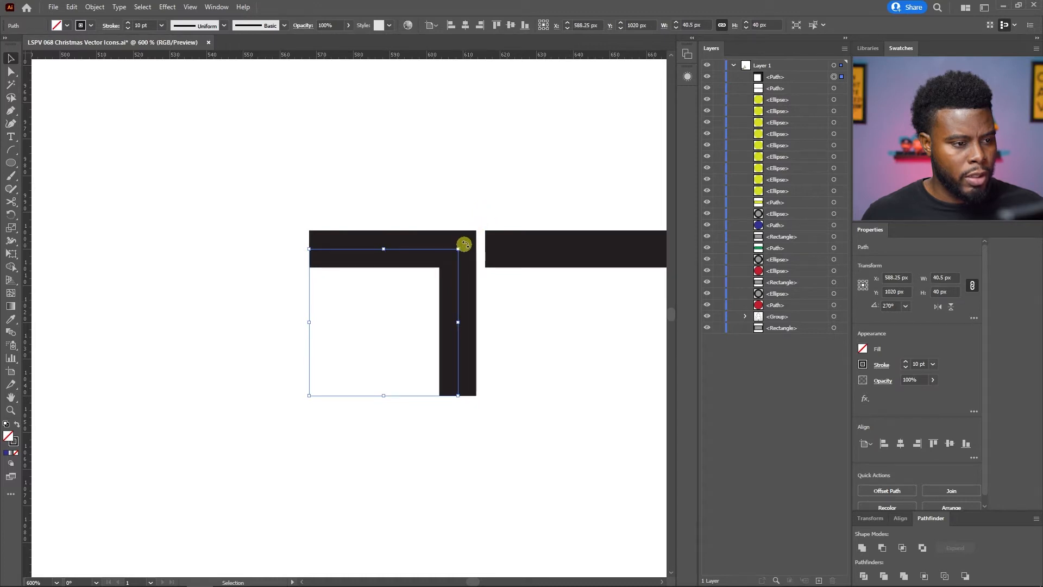
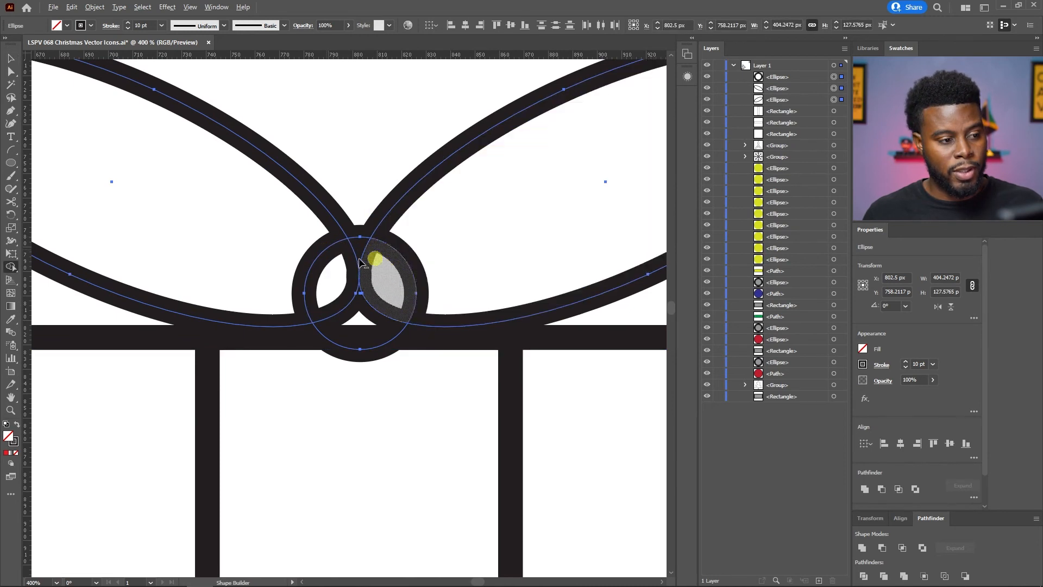
Remove the overlapping inner segments where the bow's loops meet the center knot with the Shape Builder tool.
left_click(317, 258, "alt")
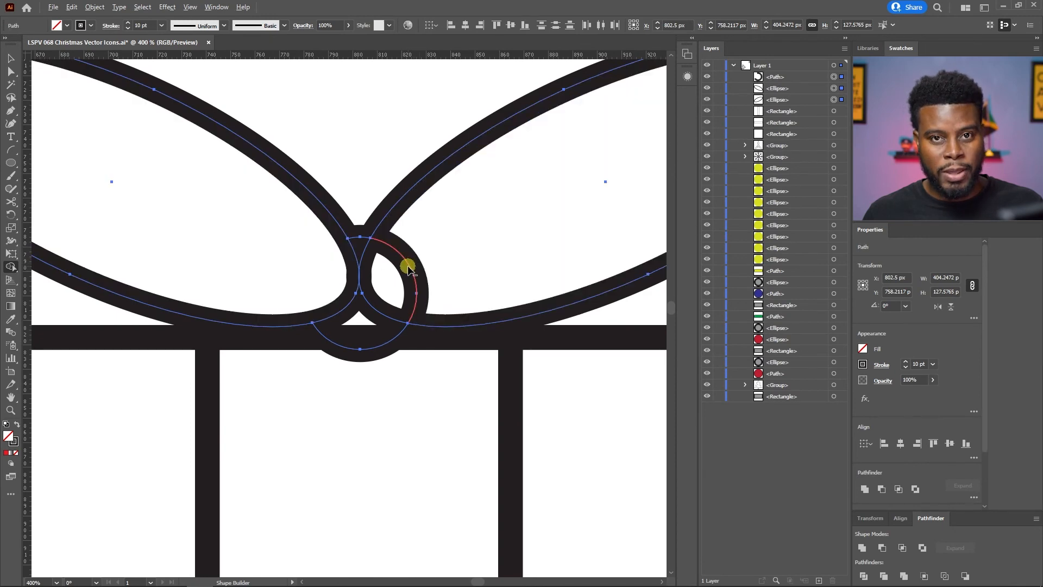
left_click(408, 268, "alt")
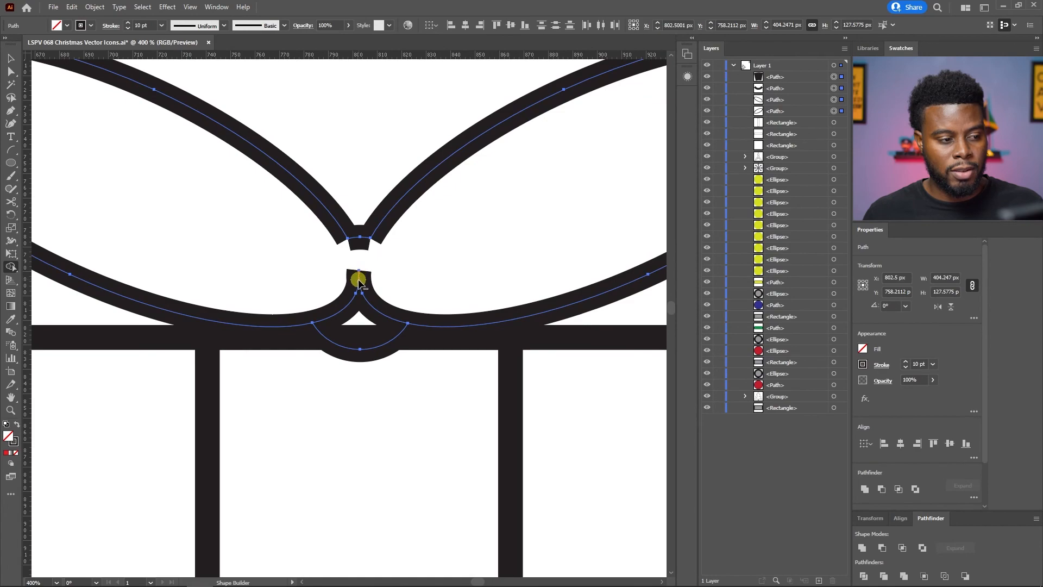
left_click(358, 280, "alt")
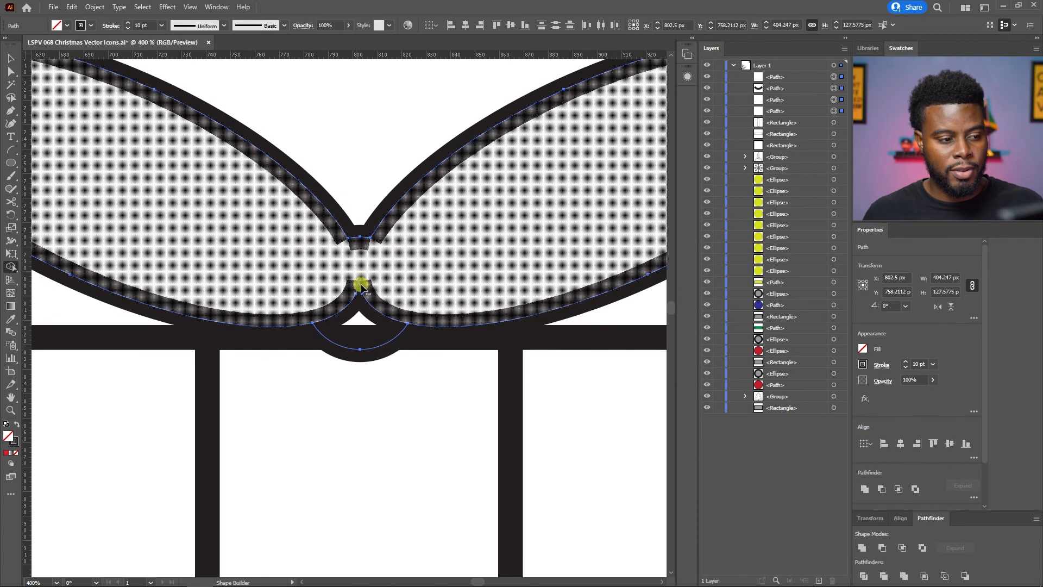
mouse_move(317, 326)
left_mouse_down()
mouse_move(340, 319)
mouse_move(357, 294)
left_mouse_up()
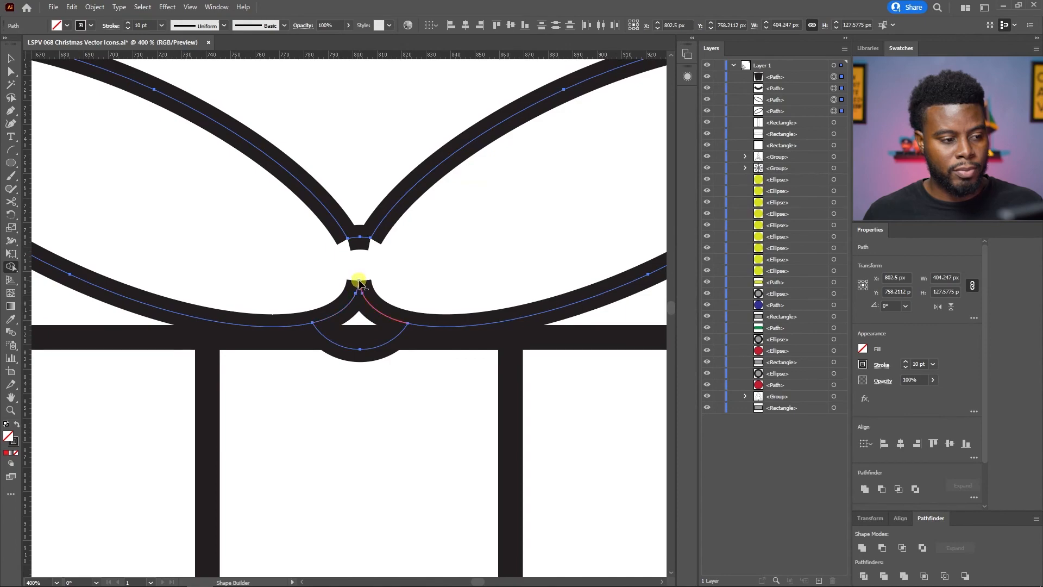
left_click(359, 282, "alt")
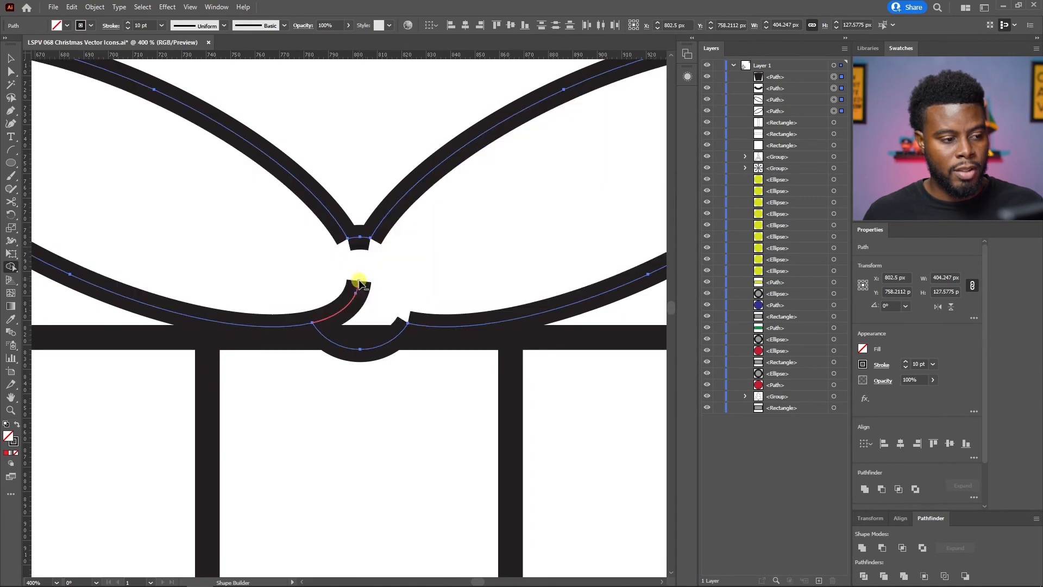
left_click(358, 284, "alt")
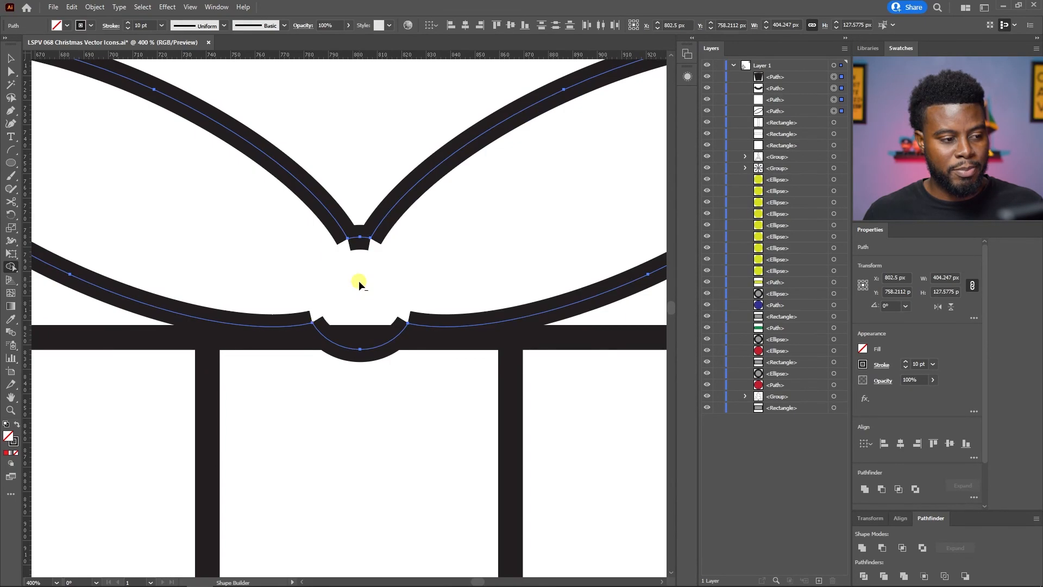
Join the bow's separate open segments into one path and deselect it.
key("v")
scroll(358, 280, "down", 2)
scroll(357, 276, "up", 2)
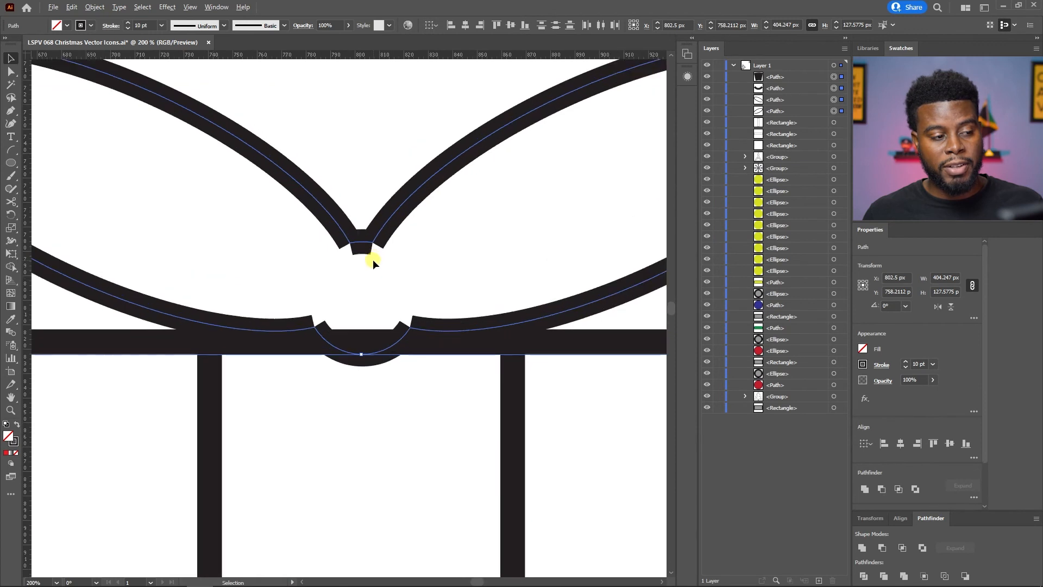
right_click(399, 206)
left_click(460, 284)
scroll(435, 262, "down", 3)
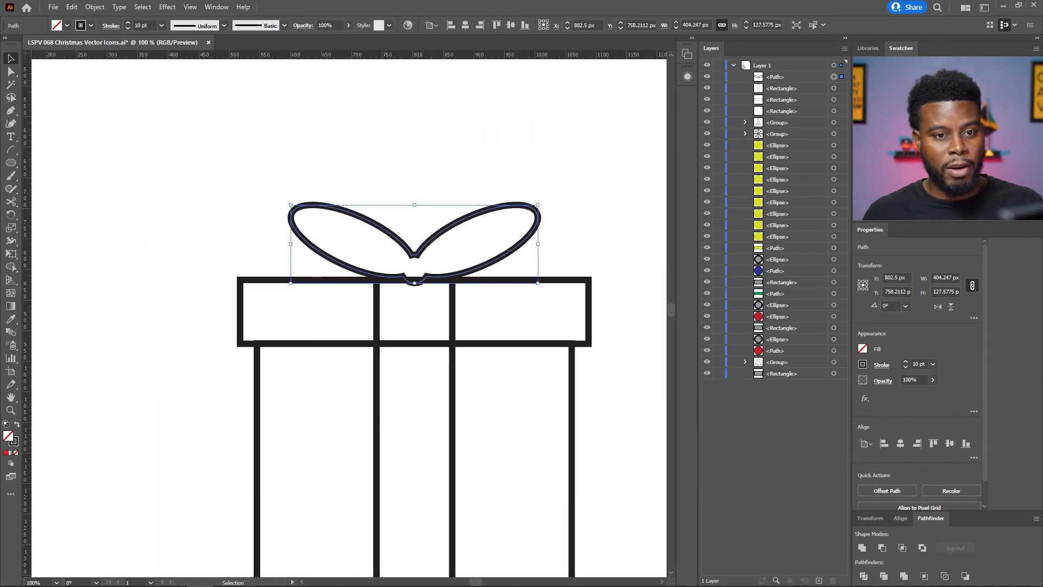
left_click(508, 124)
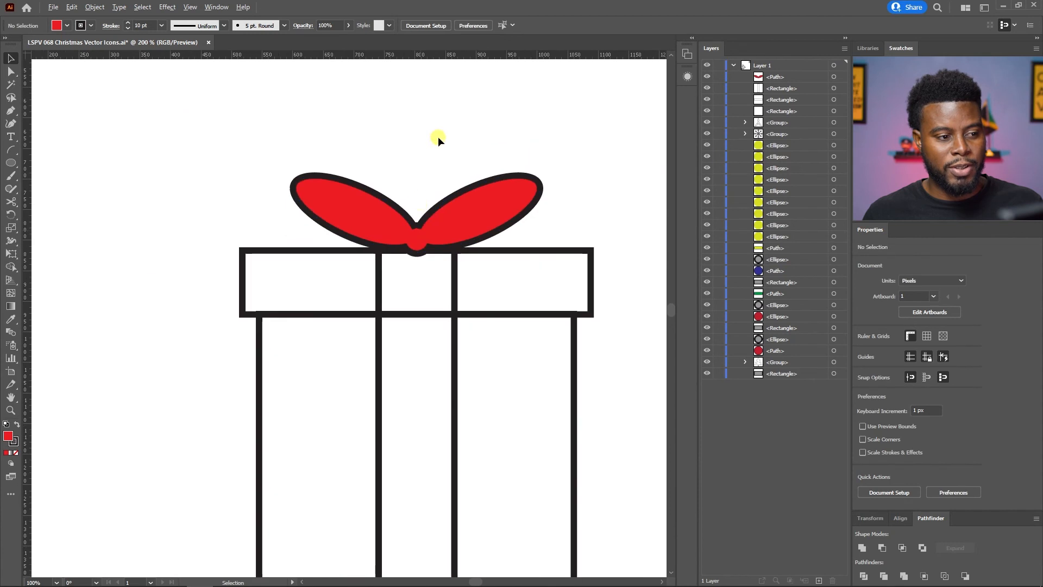
Undo the bow's red fill and save the document.
scroll(441, 137, "down", 1)
scroll(442, 137, "down", 1)
scroll(441, 137, "up", 1)
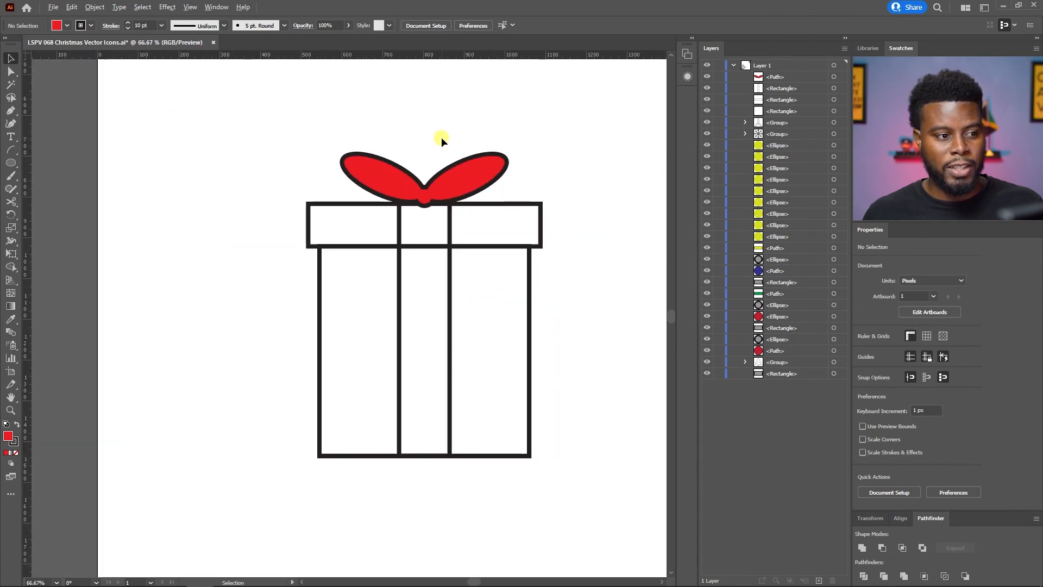
scroll(442, 138, "up", 1)
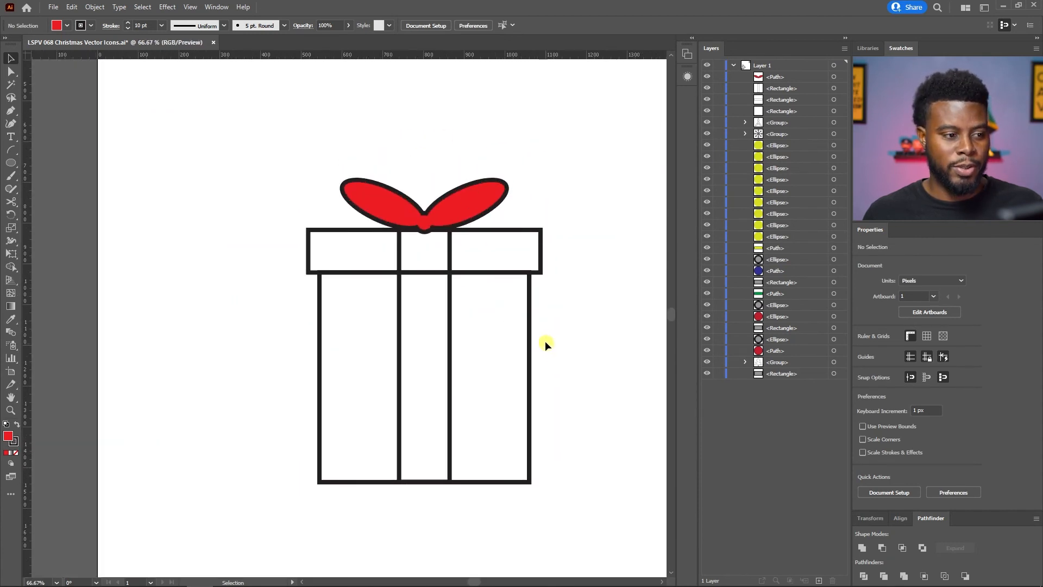
key("ctrl+z")
left_click(543, 151)
scroll(543, 151, "down", 1)
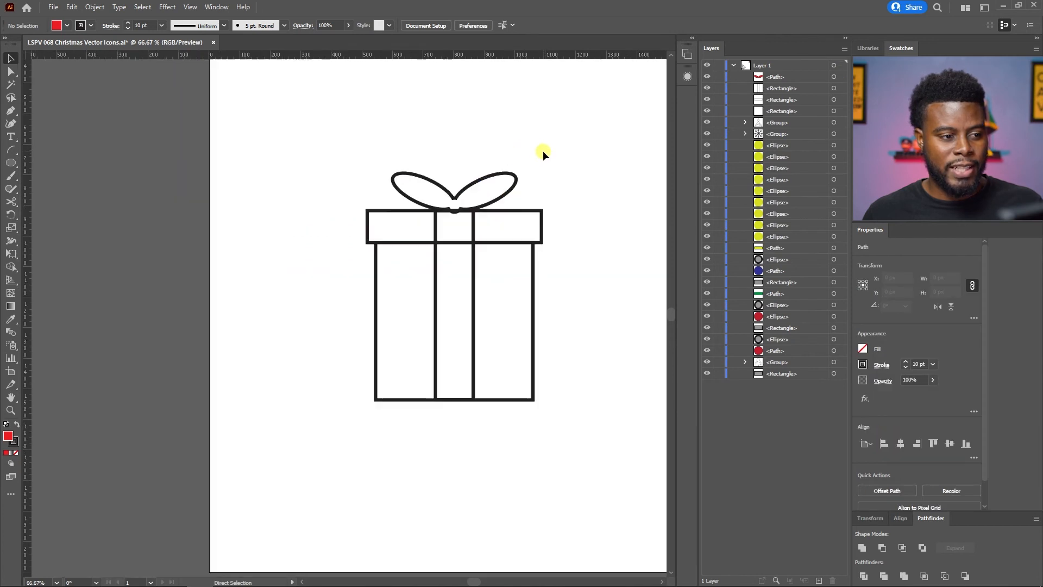
scroll(542, 151, "up", 1)
key("ctrl+s")
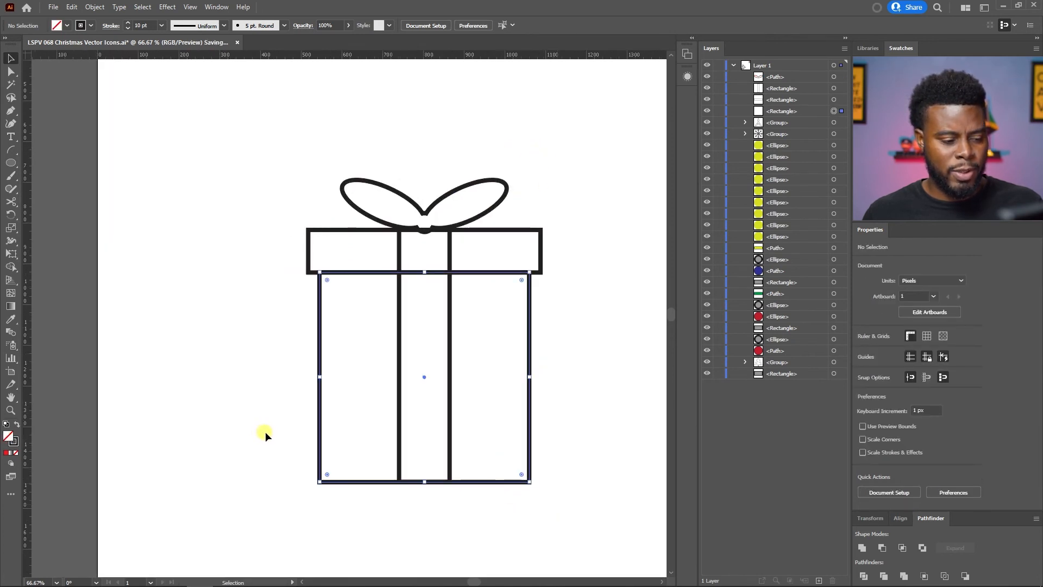
Shorten the gift box body and its vertical ribbon together by raising their lower edges.
left_click_drag(252, 395, 594, 506)
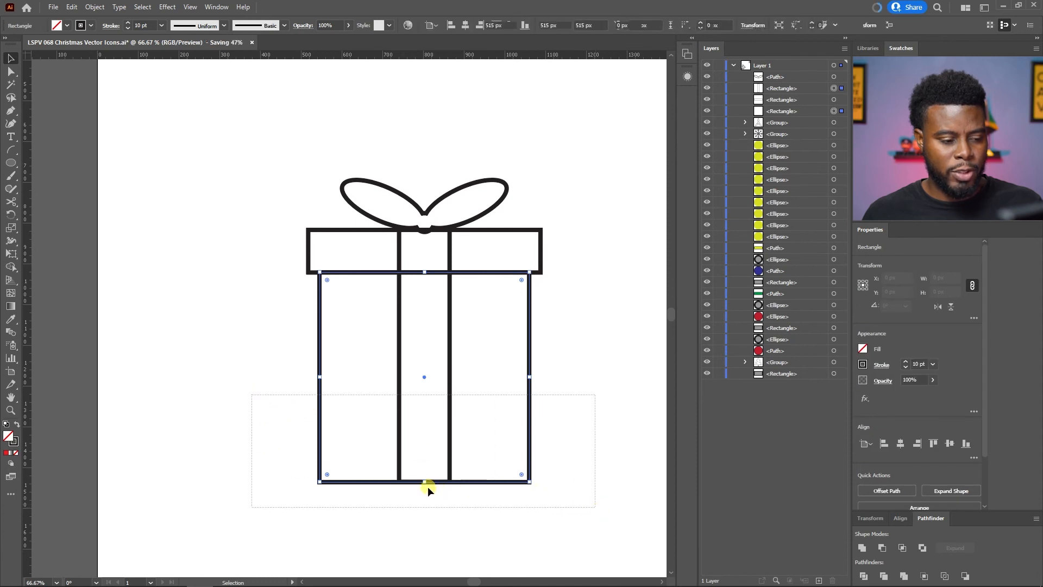
left_click_drag(427, 476, 424, 419)
key("ctrl+z")
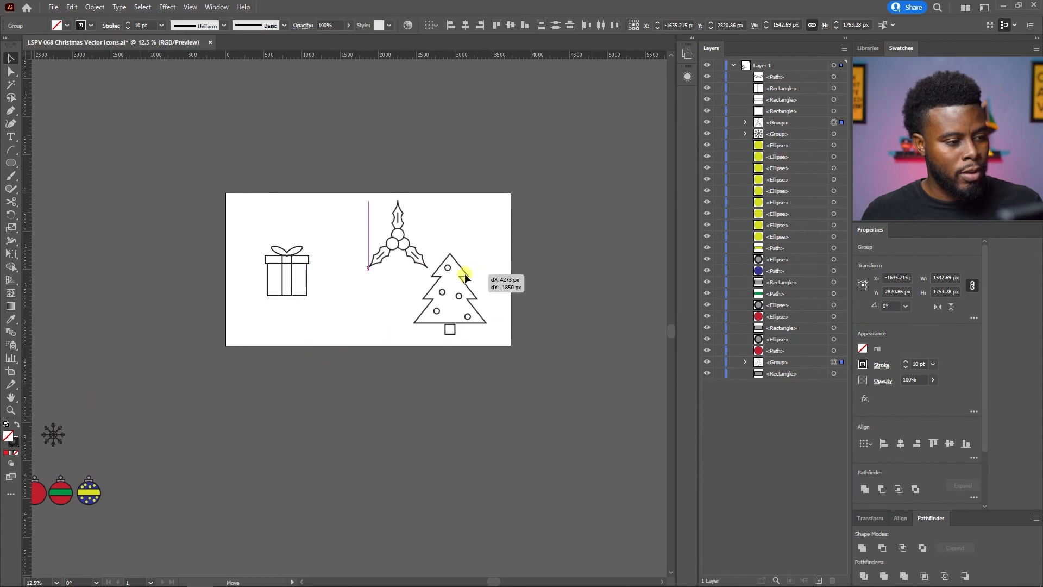
Move the outlined holly and Christmas tree groups onto the artboard, to the right of the gift box.
left_click_drag(464, 273, 460, 279)
left_click(492, 231)
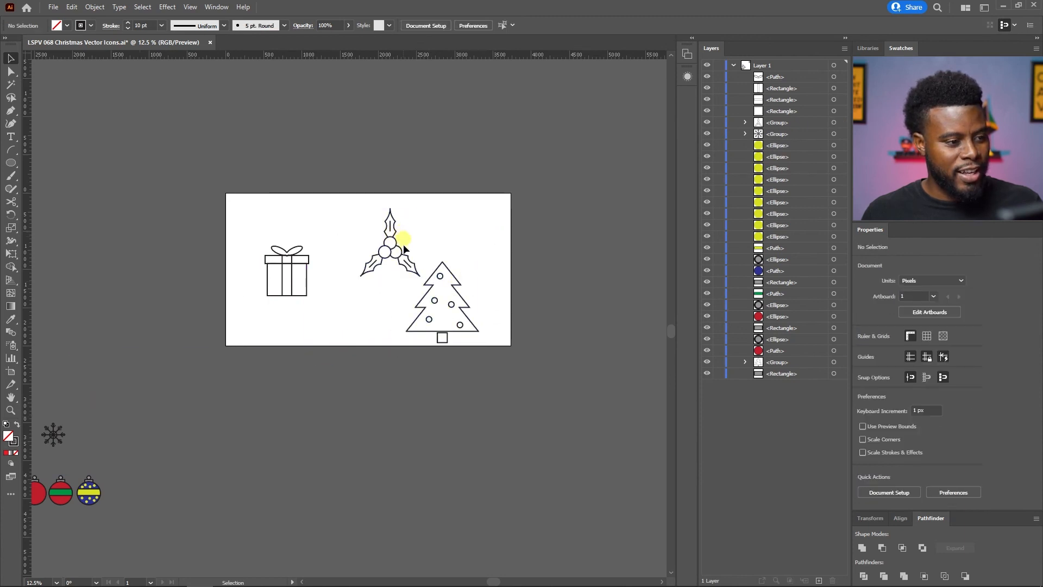
left_click(396, 232)
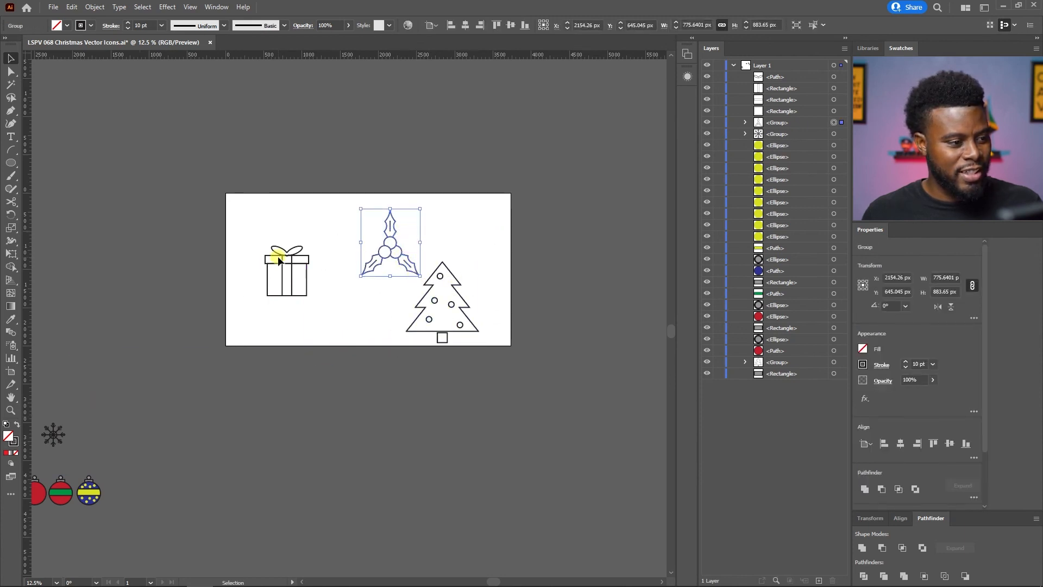
Move the snowflake onto the artboard and place a copy of the green-banded ornament below the gift box.
left_click_drag(55, 434, 348, 312)
key("ctrl+minus")
left_click_drag(130, 447, 274, 337)
Set the fill of the copied green-banded ornament to None, keeping only its outlines.
key("ctrl+plus")
key("ctrl+plus")
key("ctrl+plus")
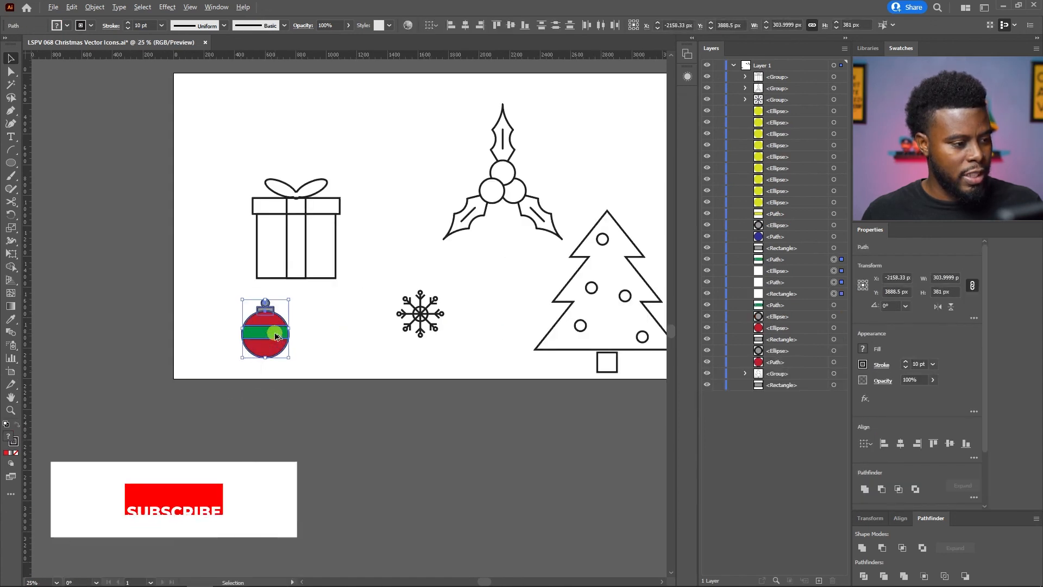
left_click_drag(334, 273, 184, 377)
left_click(68, 27)
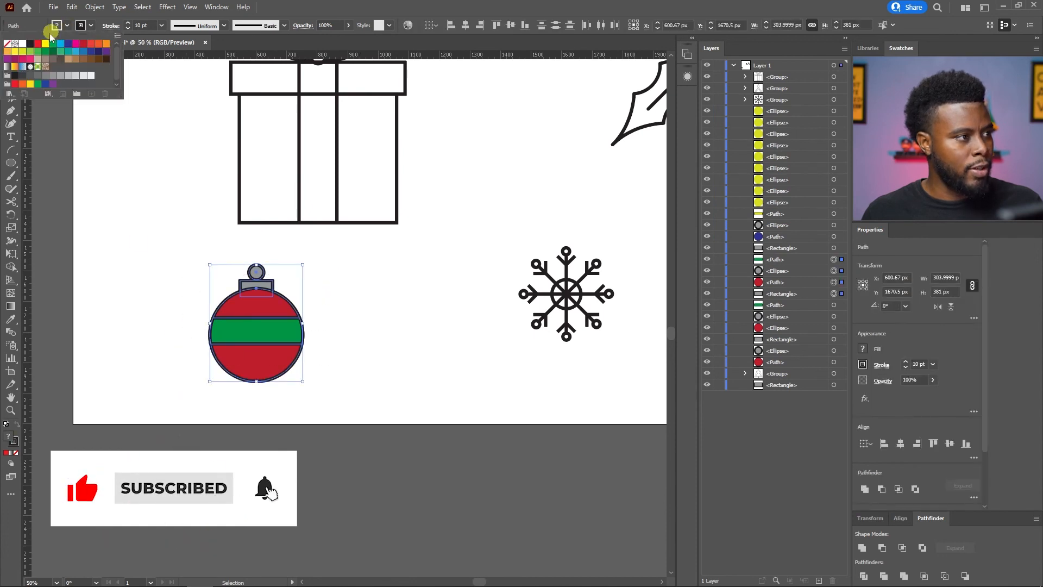
left_click(7, 44)
left_click(426, 324)
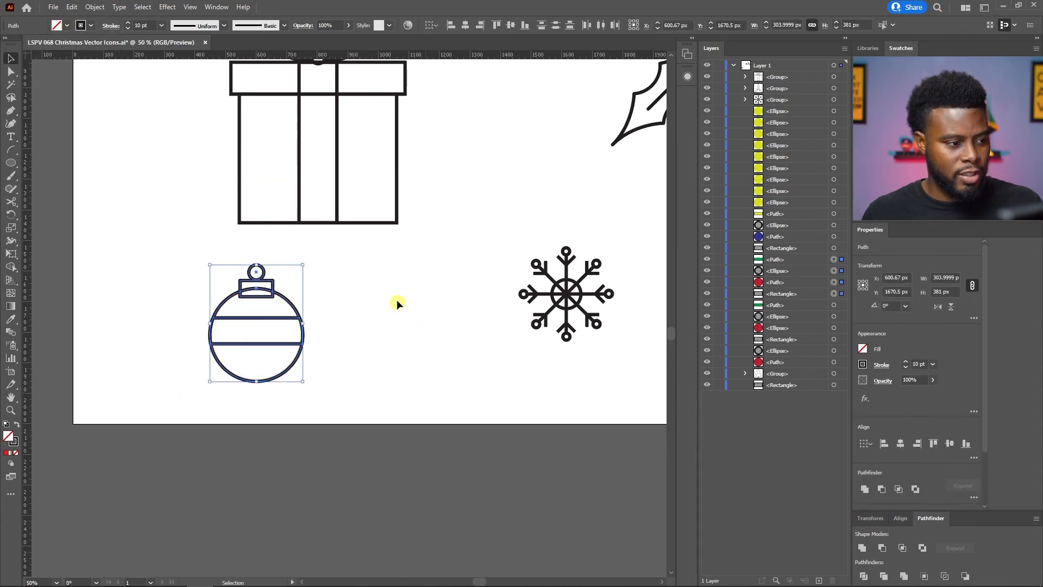
Remove the part of the rectangular cap overlapping the ornament's circle with the Shape Builder tool.
scroll(395, 298, "down", 1)
scroll(275, 285, "up", 2)
left_click(441, 284)
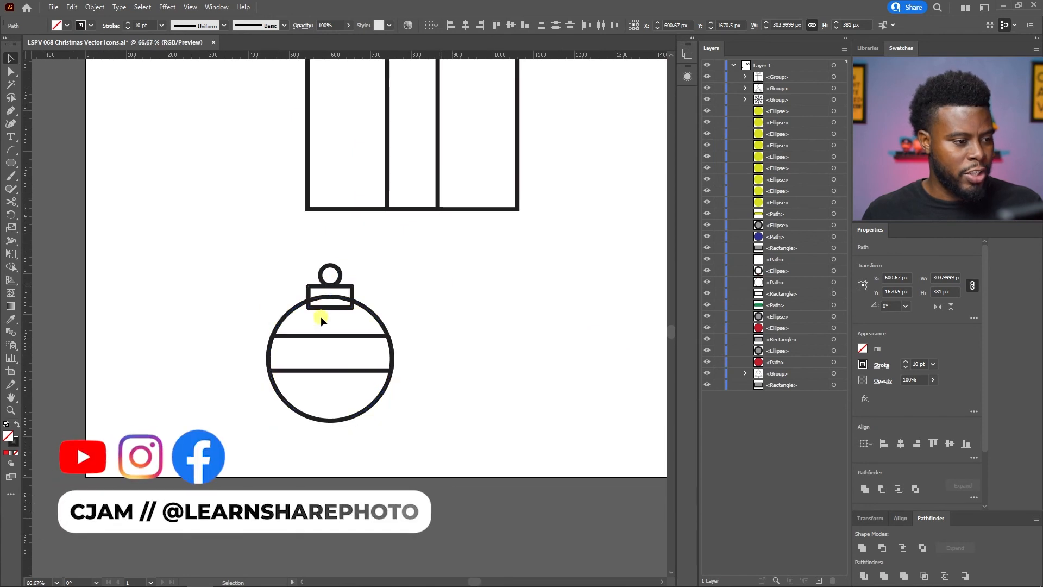
scroll(321, 318, "up", 4)
left_click(408, 286)
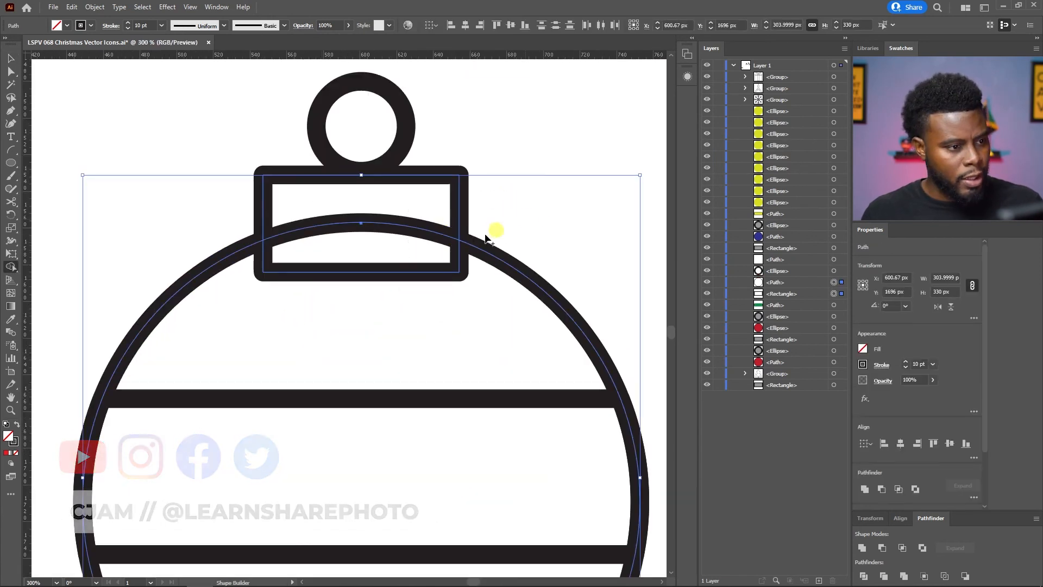
key("shift+m")
left_click(372, 272)
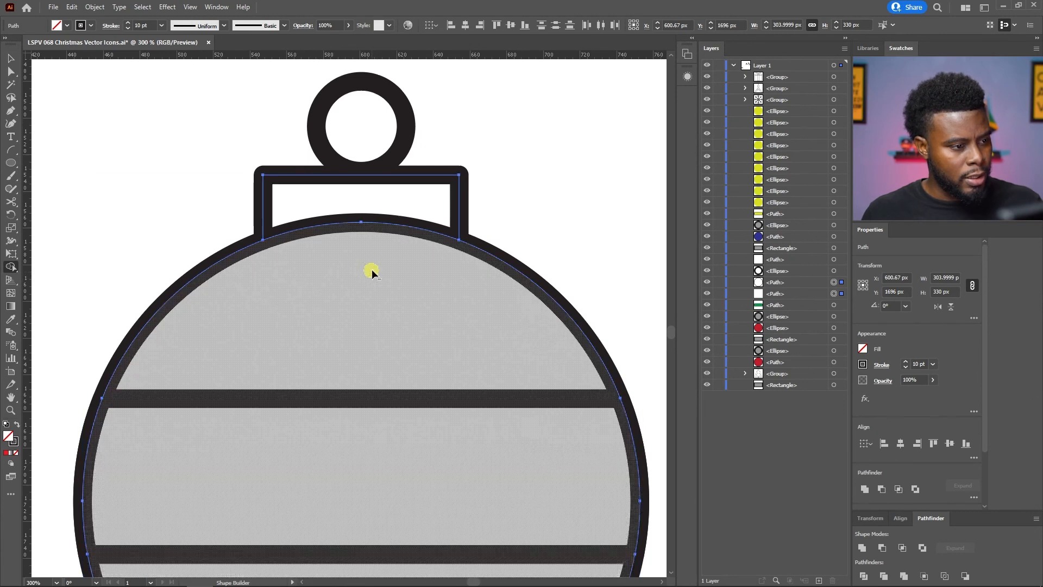
key("v")
left_click(563, 168)
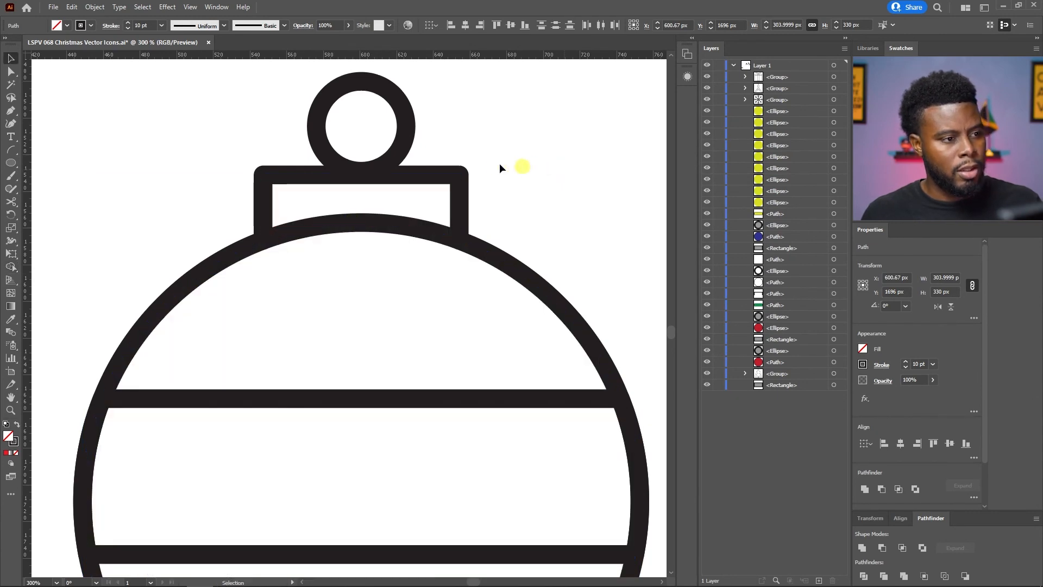
Check the ornament's hanging ring and cap, and review it alongside the other outline icons on the artboard.
left_click(352, 185)
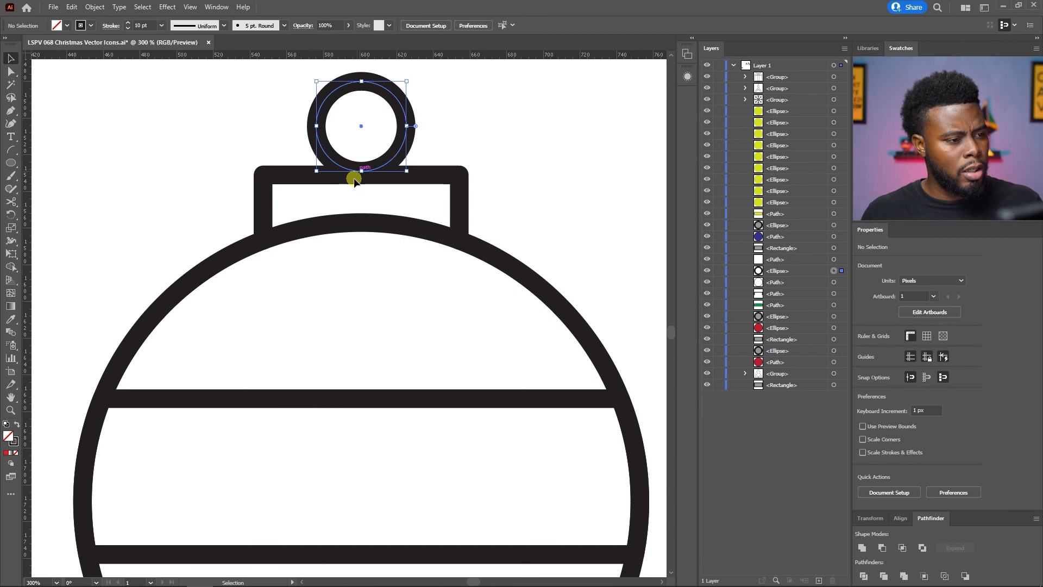
left_click(555, 141)
scroll(555, 142, "down", 3)
scroll(556, 142, "down", 4)
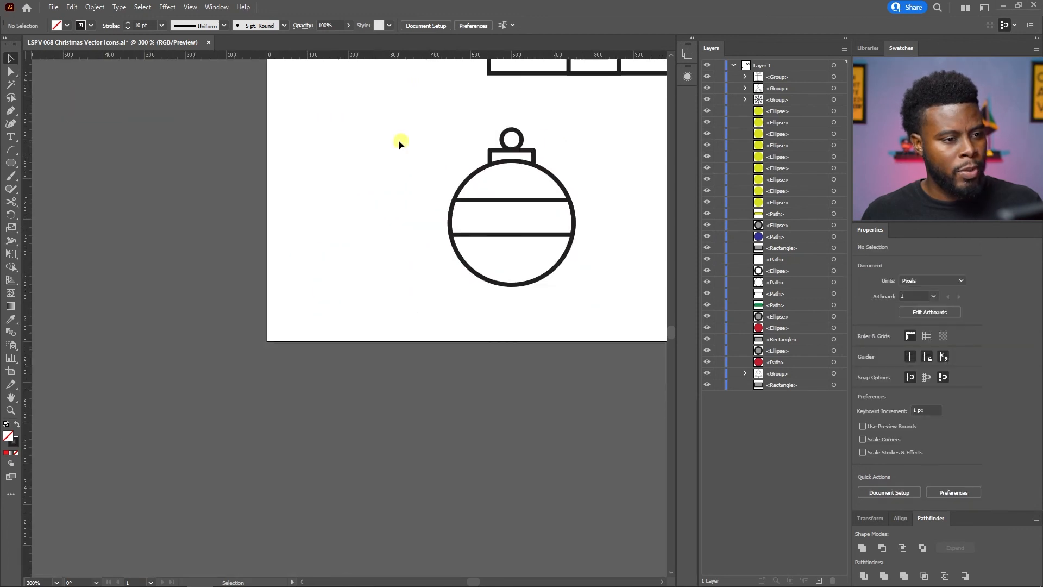
scroll(400, 140, "right", 5)
scroll(436, 153, "down", 2)
scroll(435, 153, "up", 2)
scroll(438, 152, "right", 5)
scroll(441, 148, "down", 1)
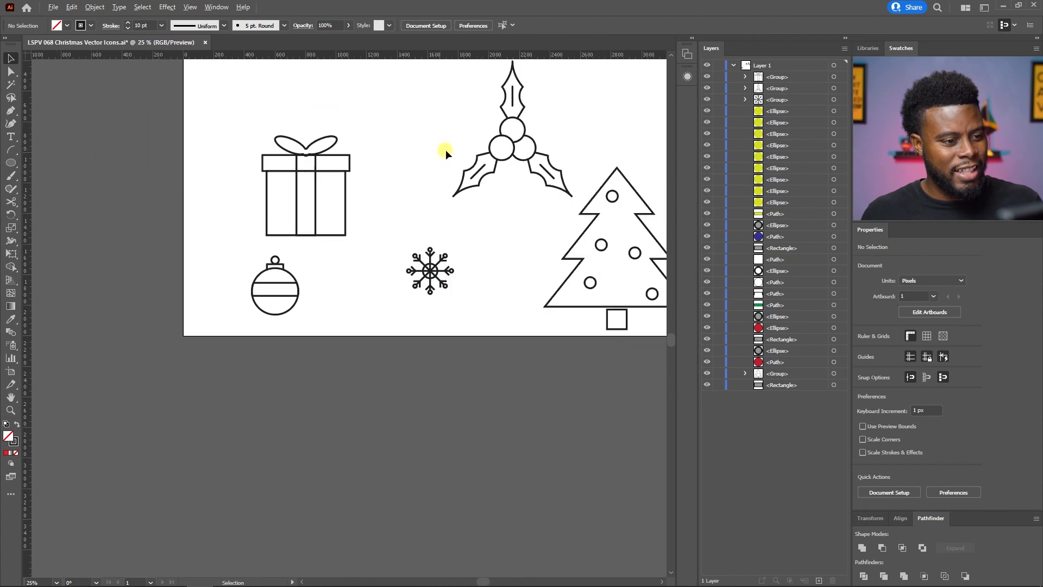
Enlarge the snowflake proportionally to about 676 px wide to match the size of the other icons.
scroll(456, 155, "up", 3)
scroll(475, 162, "right", 4)
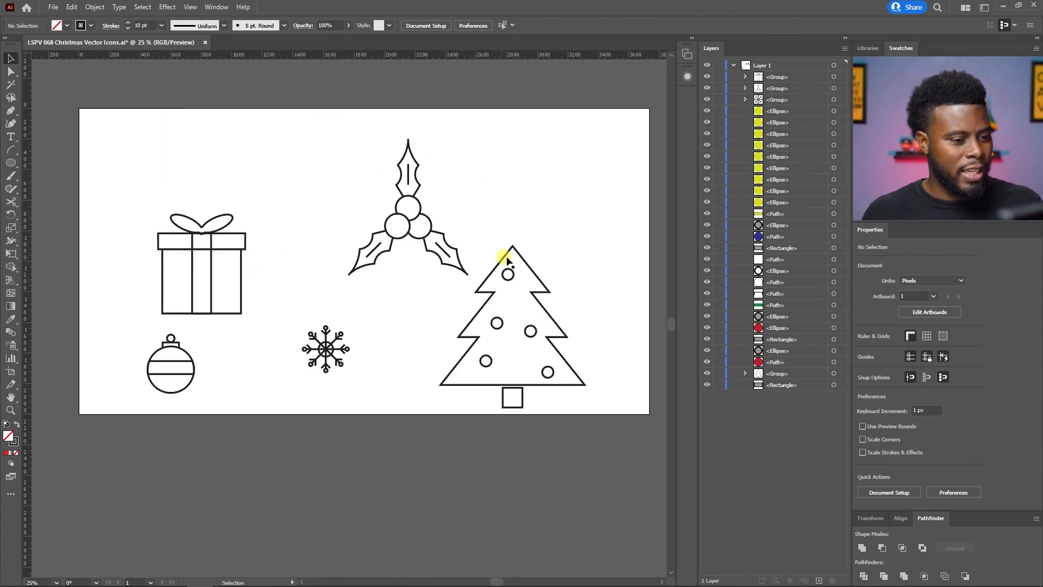
left_click(320, 349)
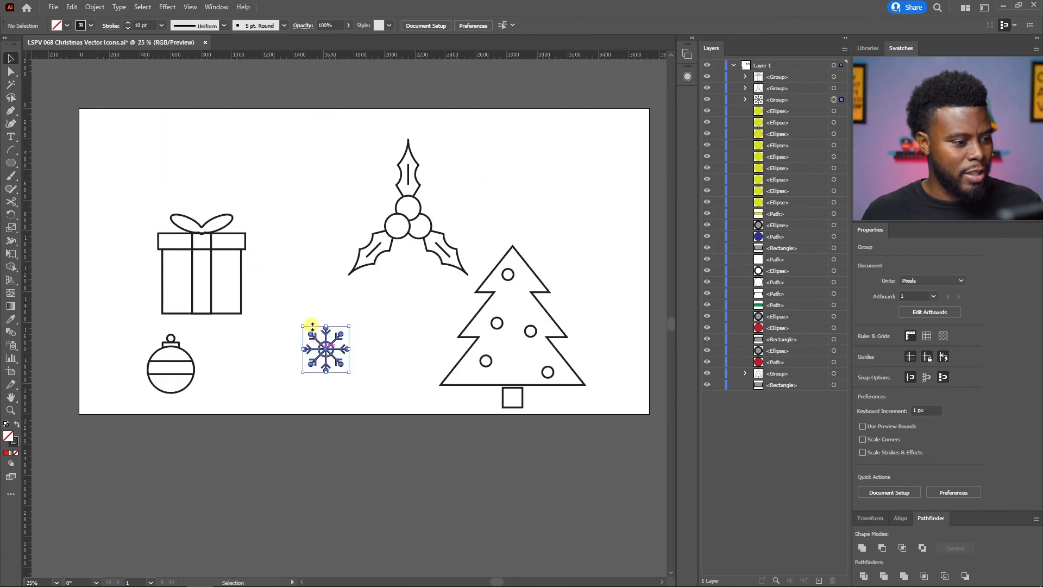
left_click_drag(303, 326, 239, 267)
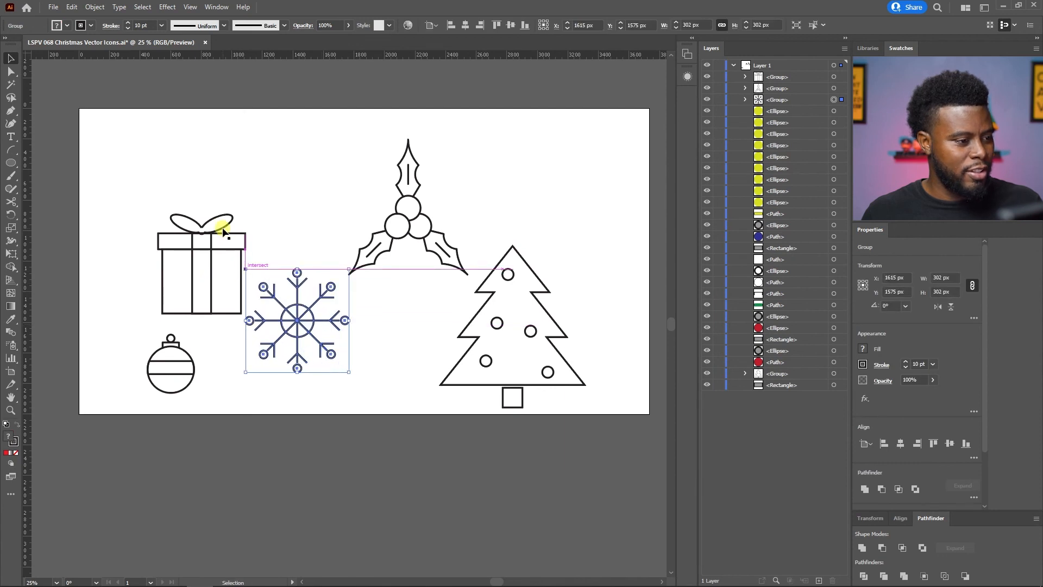
Line up the gift box, snowflake and holly in a row from the artboard's left side toward the tree.
left_click_drag(215, 226, 169, 201)
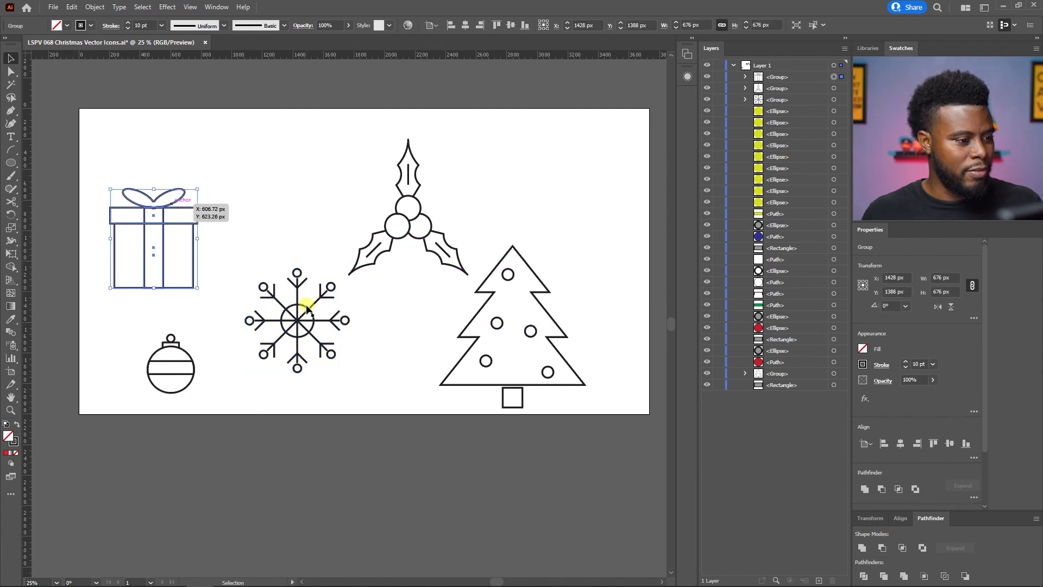
left_click(298, 319)
left_click_drag(302, 318, 294, 242)
left_click_drag(413, 223, 431, 245)
Group the outline ornament, enlarge it to about 470 by 589 px and place it in the artboard's upper right area.
left_click(178, 354)
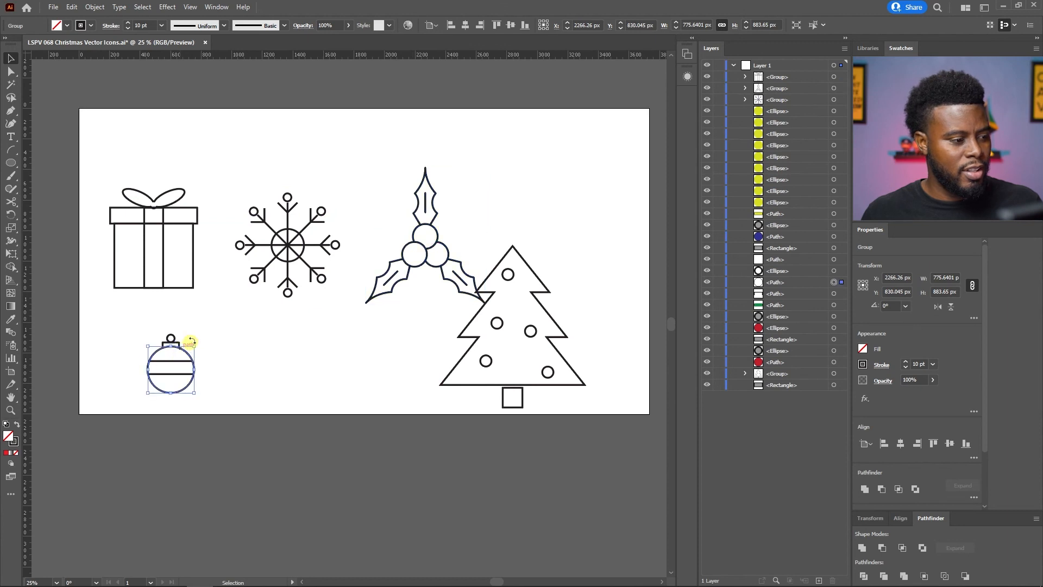
key("ctrl+g")
left_click_drag(194, 334, 232, 302)
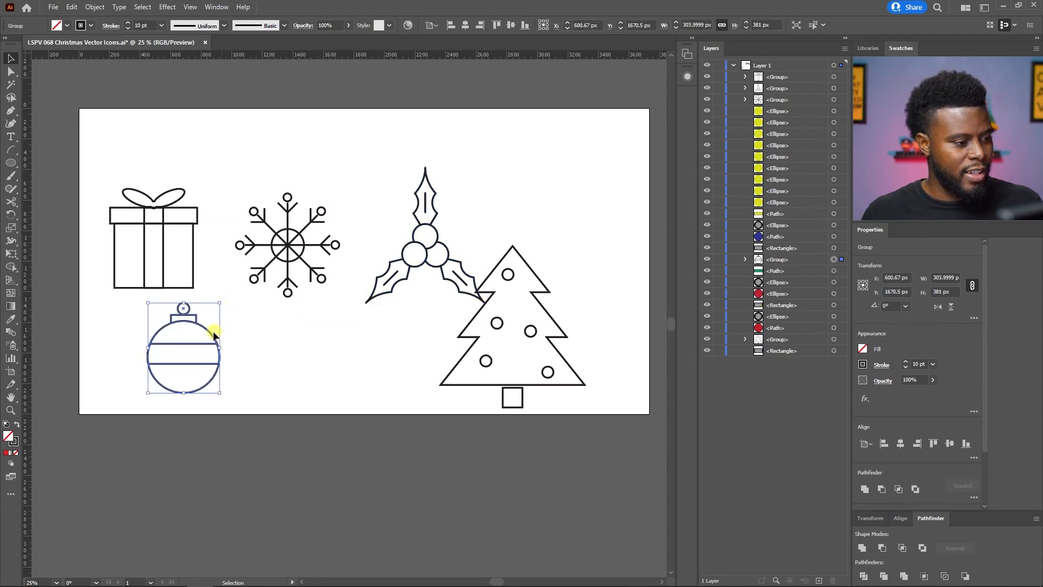
left_click_drag(211, 335, 571, 205)
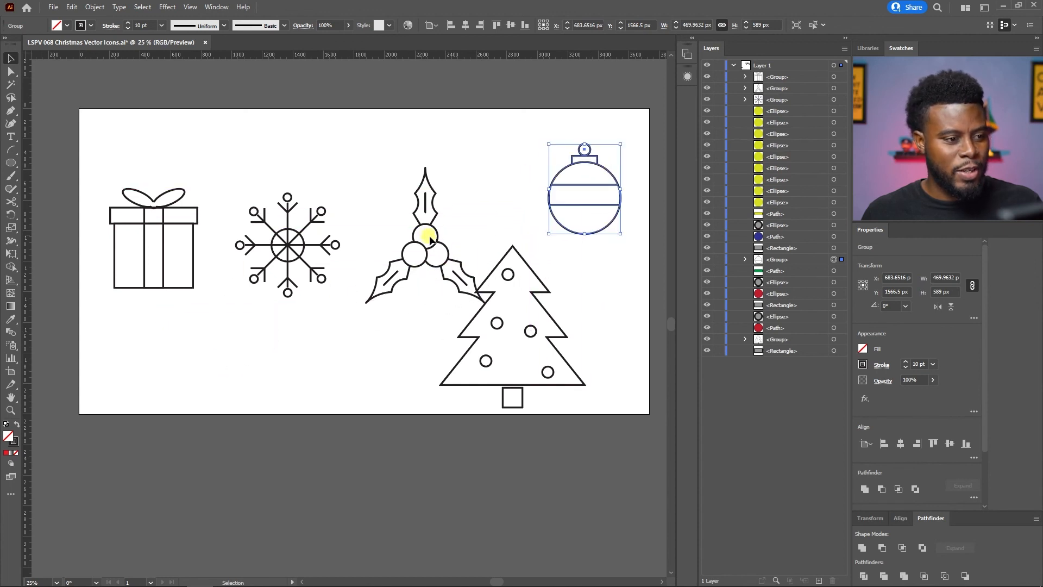
Arrange the gift box in the artboard's upper left corner, the snowflake below it and the holly in the upper middle.
left_click_drag(438, 238, 404, 189)
left_click_drag(306, 228, 259, 338)
left_click_drag(195, 224, 180, 163)
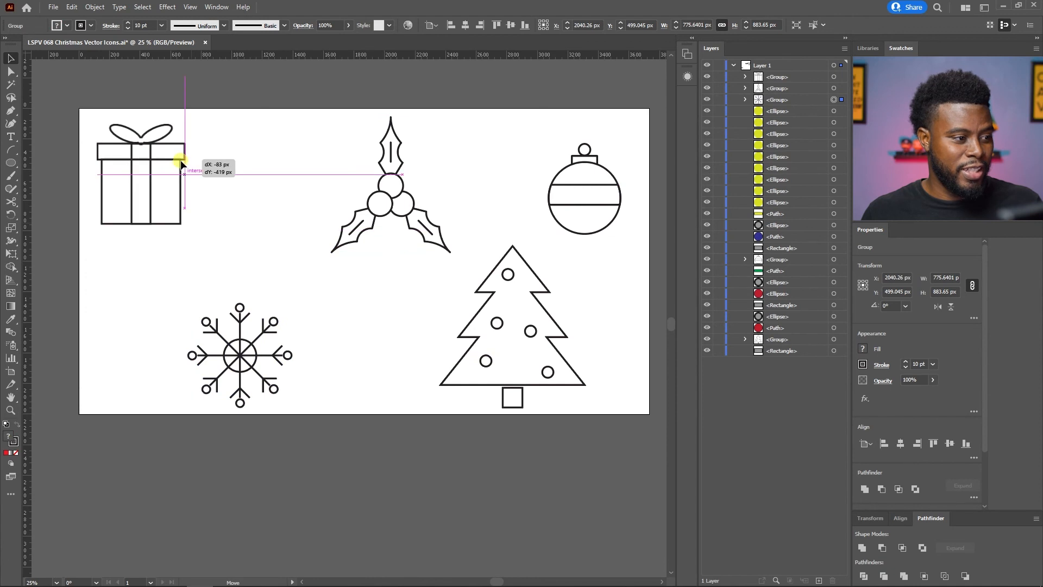
left_click_drag(247, 346, 200, 327)
left_click_drag(409, 212, 360, 222)
Enlarge the Christmas tree proportionally to about 1123 px wide and position it between the holly and the ornament.
left_click(507, 251)
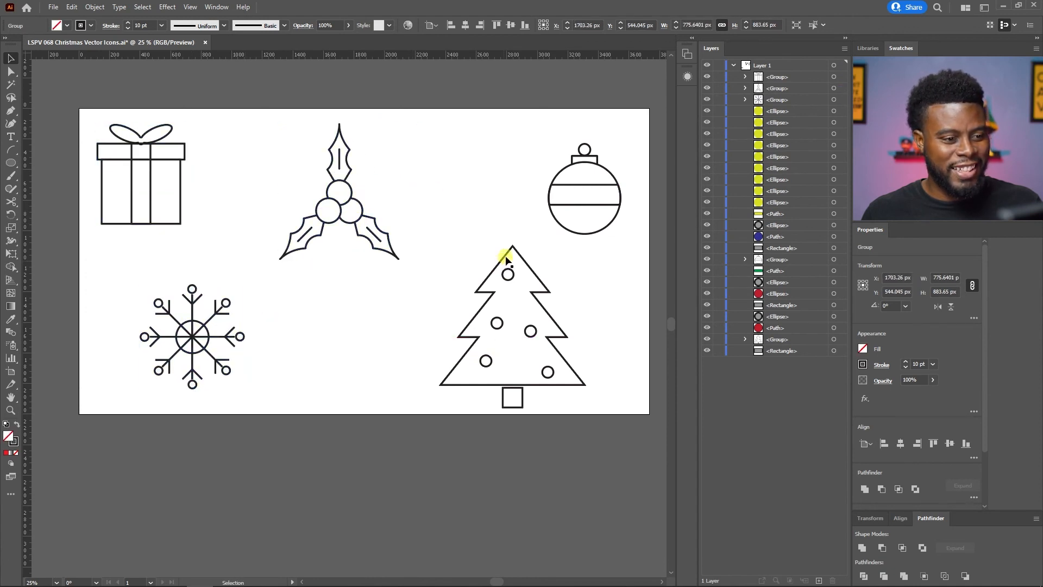
left_click_drag(440, 246, 413, 215)
left_click_drag(492, 229, 481, 218)
left_click(462, 196)
scroll(506, 300, "up", 2)
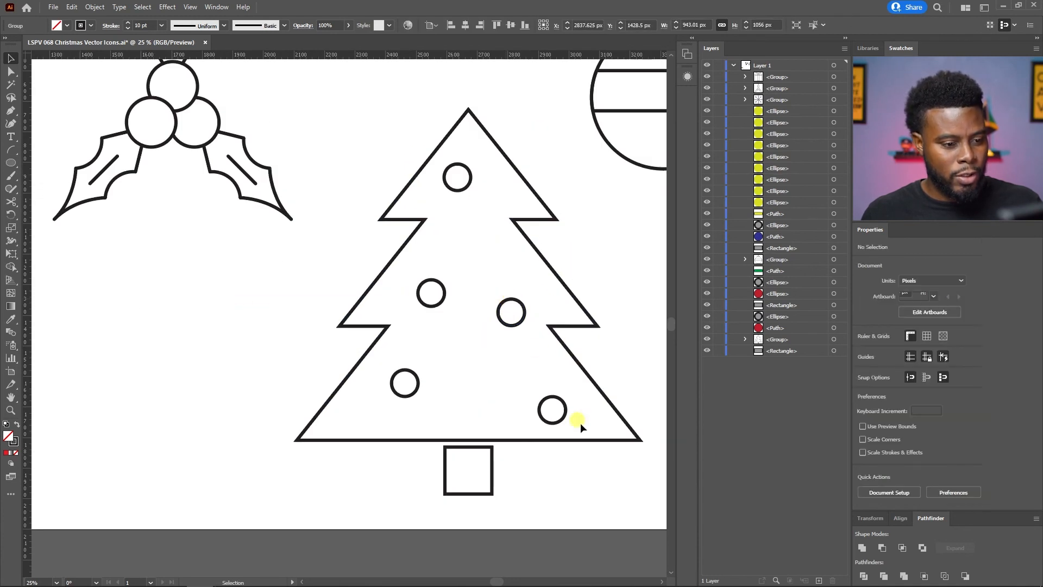
scroll(583, 414, "right", 1)
left_click(549, 391)
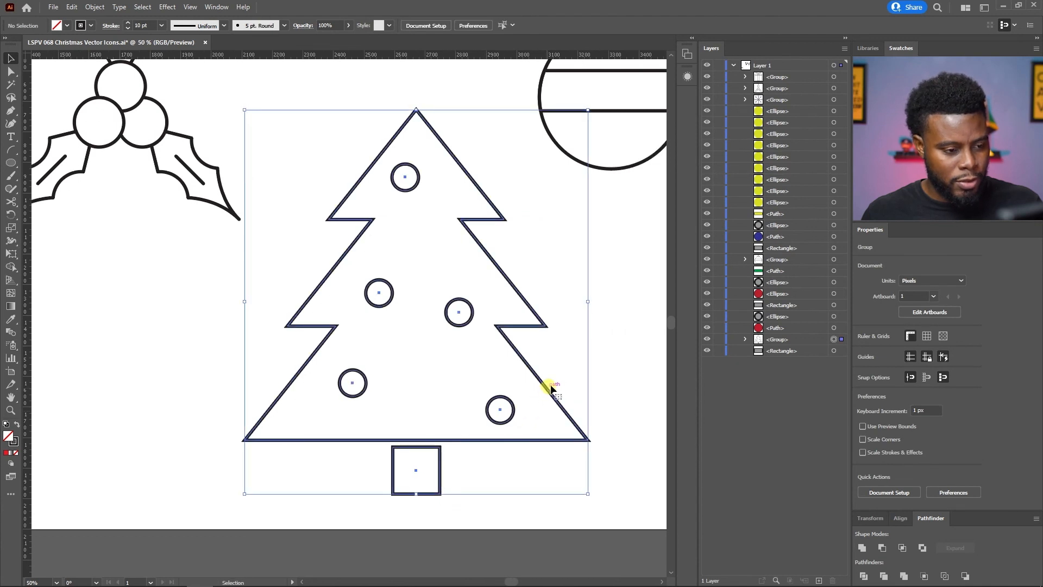
left_click(595, 382)
key("a")
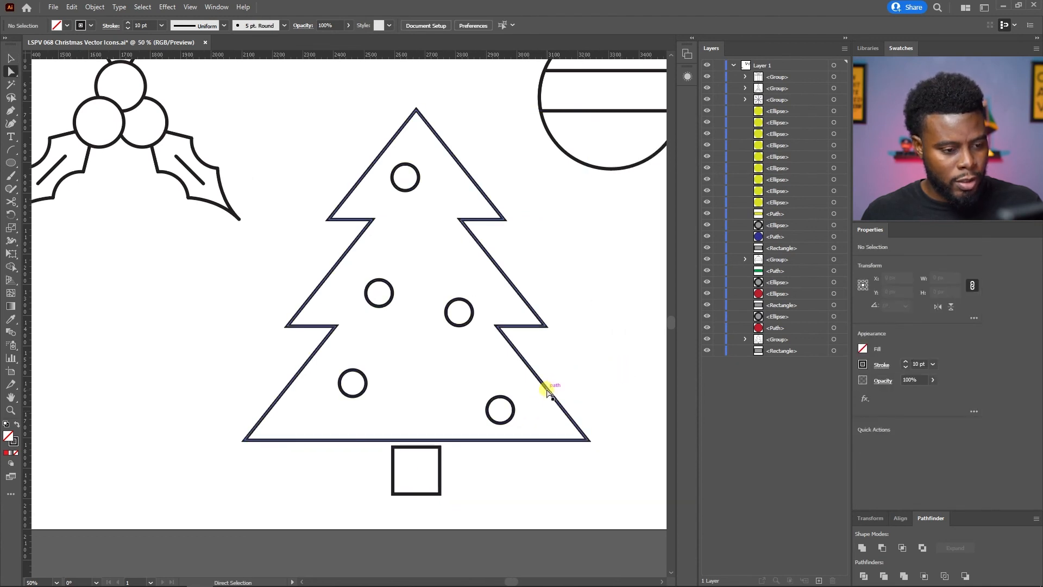
left_click(549, 390)
left_click(575, 438)
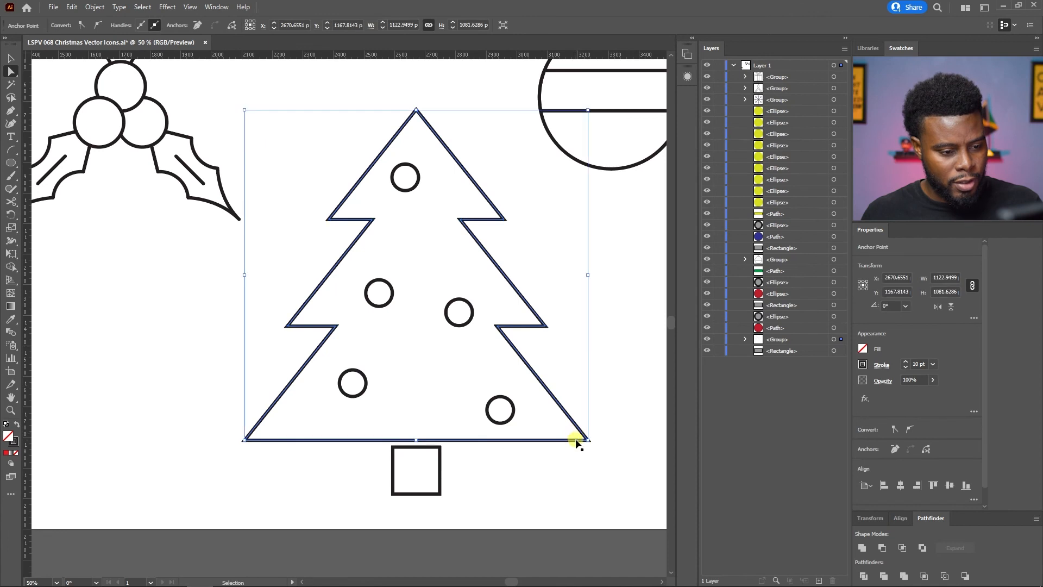
Ungroup the Christmas tree into its separate outline, trunk and bauble shapes.
key("v")
left_click_drag(604, 283, 350, 464)
key("ctrl+shift+g")
left_click(617, 364)
Slightly round all corners of the Christmas tree's outline with the live corner widgets.
left_click(554, 397)
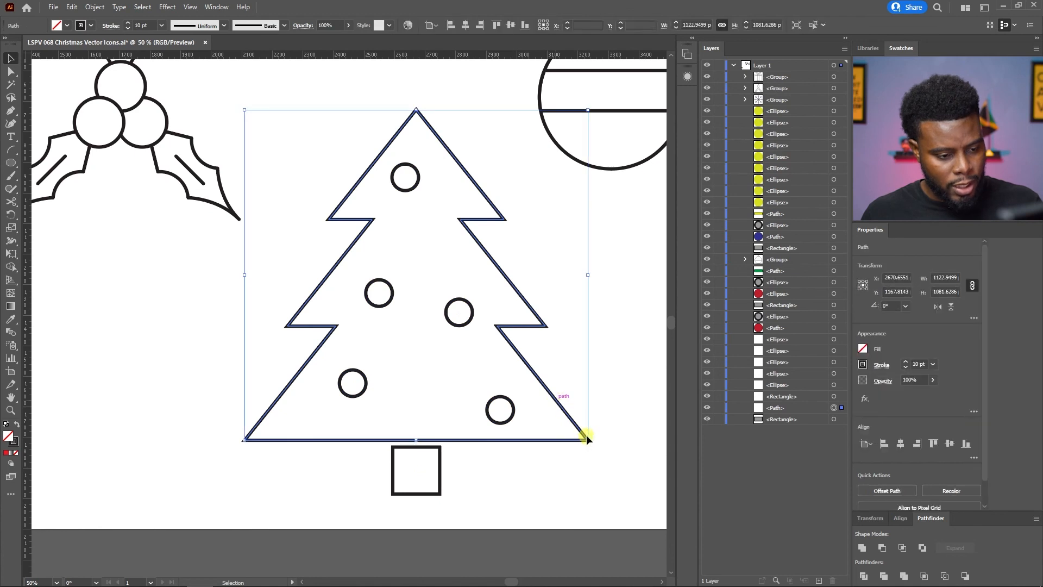
key("a")
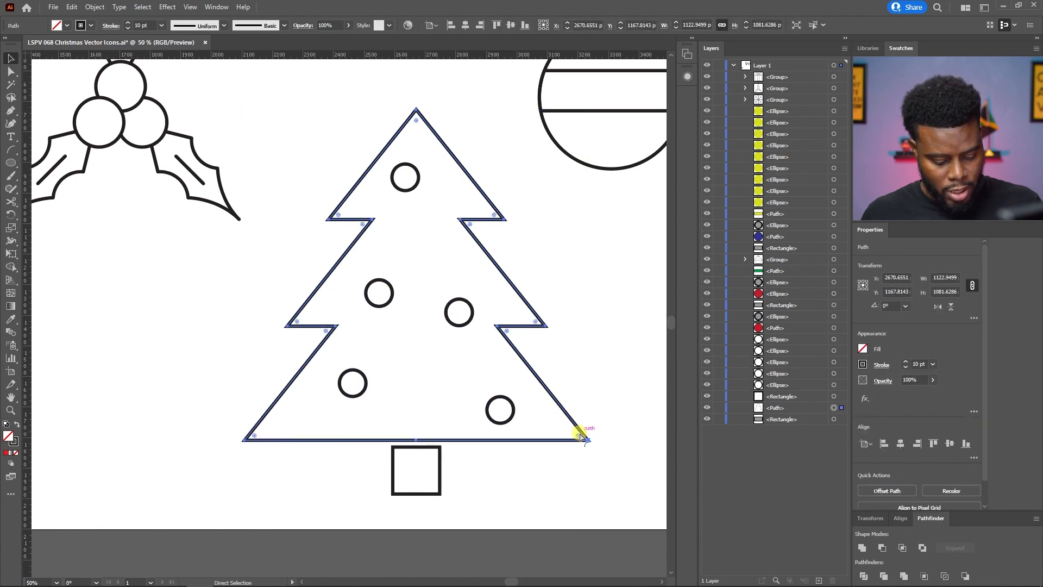
left_click_drag(579, 437, 584, 438)
key("v")
left_click(605, 341)
key("ctrl+0")
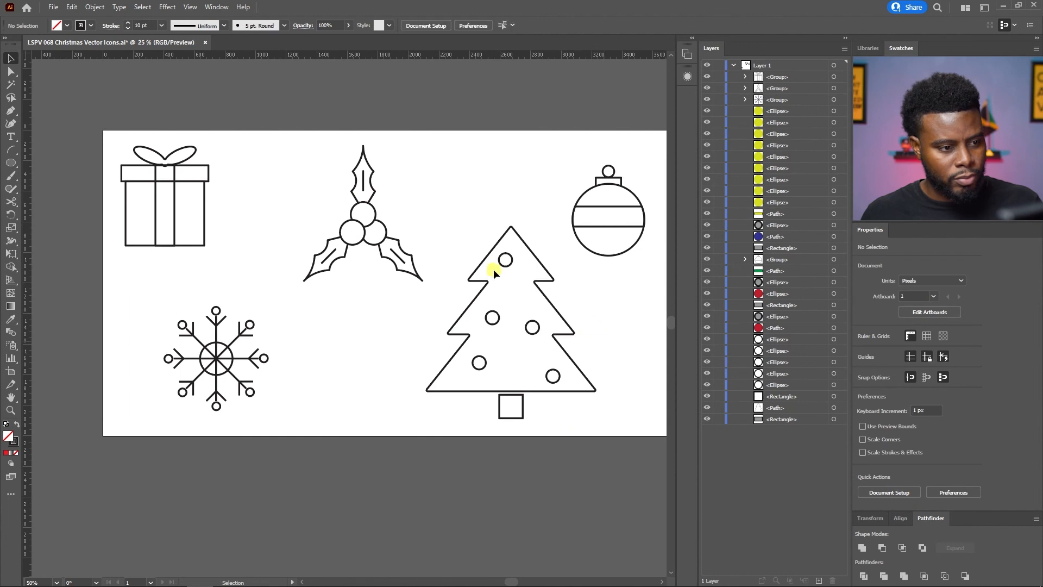
scroll(531, 416, "up", 2)
key("a")
left_click(515, 384)
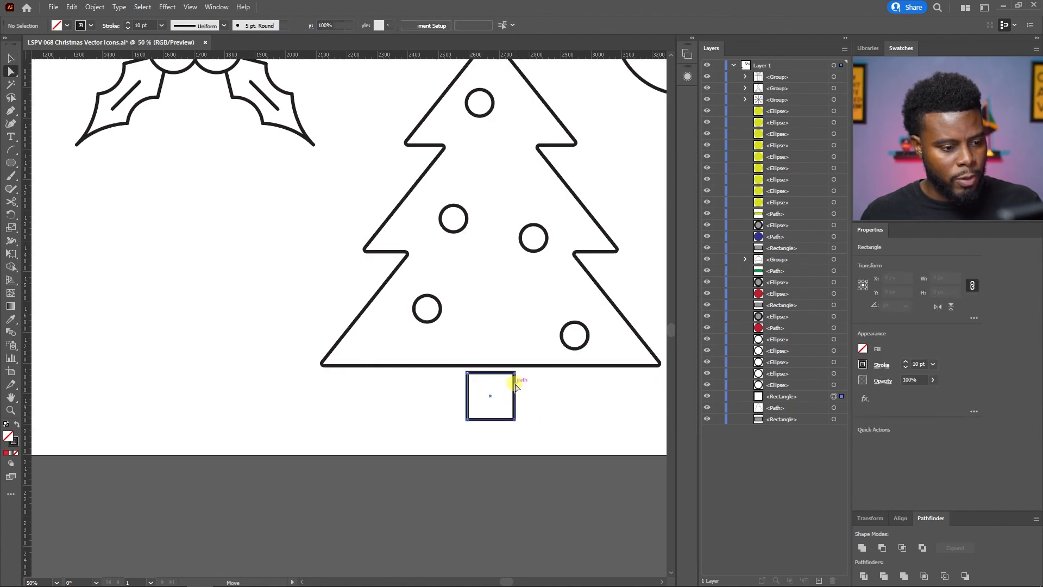
key("shift+Down")
key("ctrl+z")
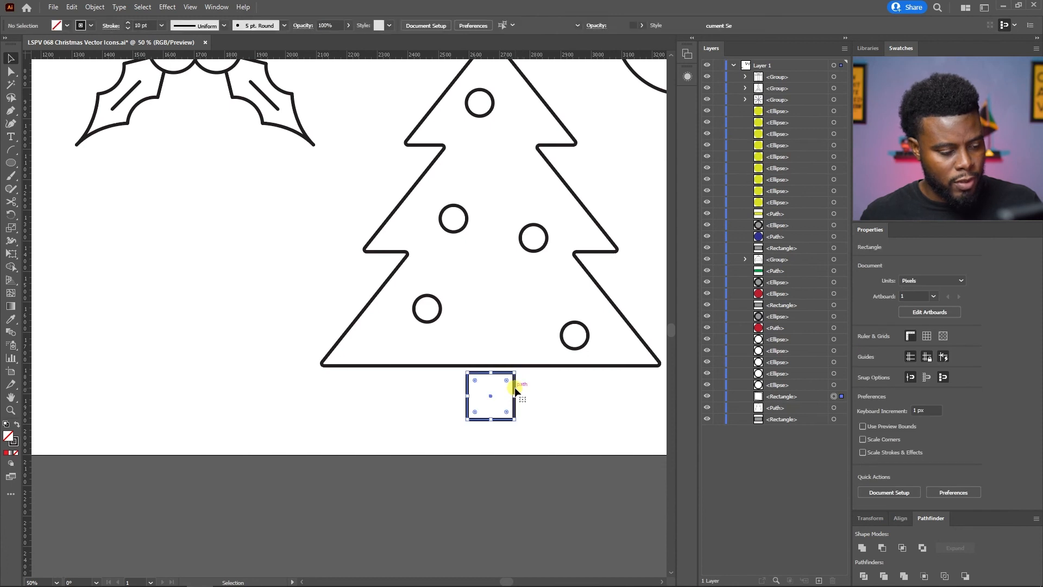
Shift the tree's trunk 20 px down, round its corners to about 16.5 px and return it to its place.
left_click(514, 389)
key("shift+Down")
key("shift+Down")
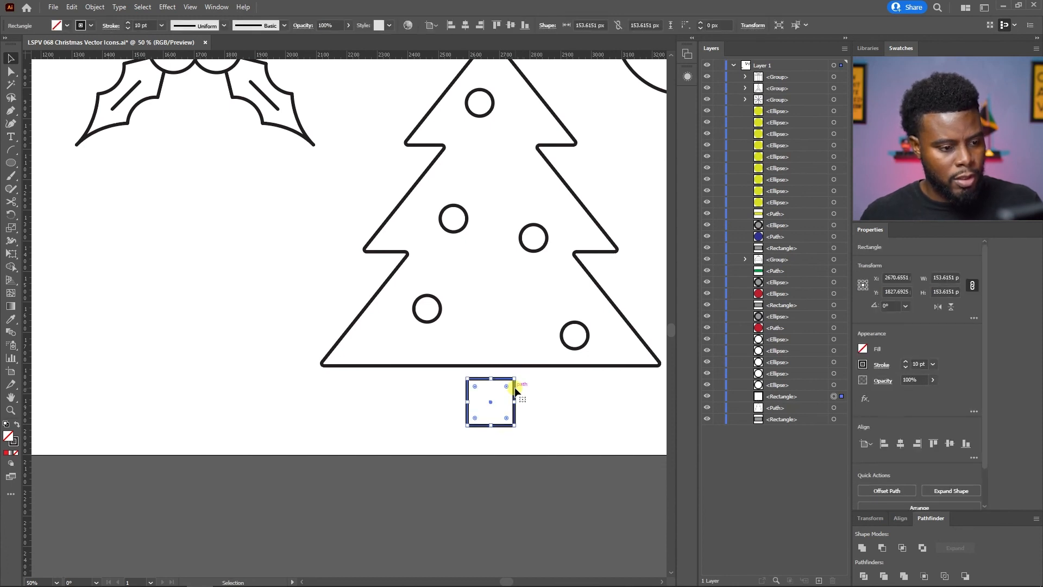
mouse_move(504, 387)
left_mouse_down()
mouse_move(498, 397)
mouse_move(511, 385)
left_mouse_up()
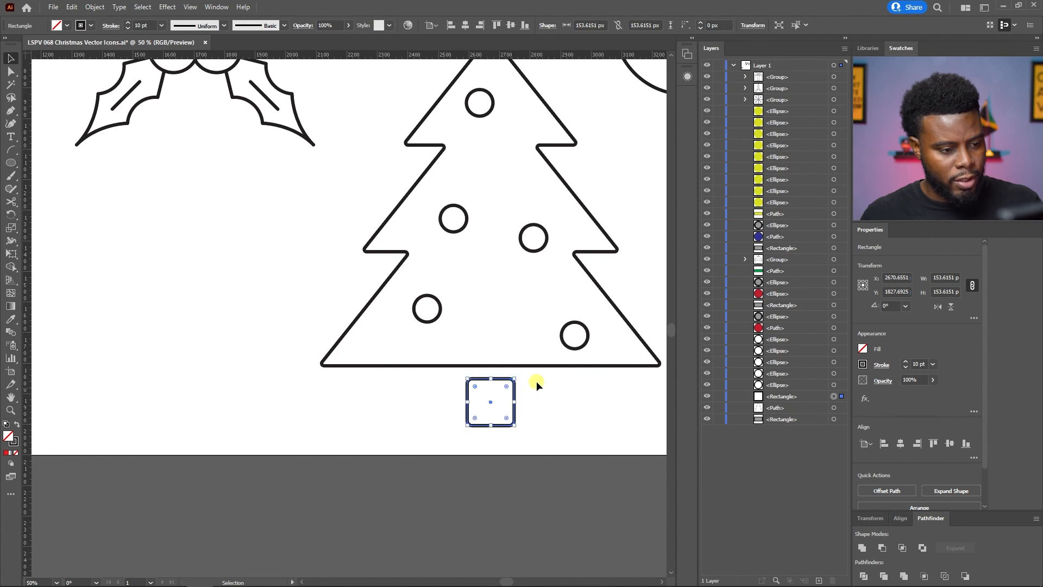
key("shift+Up")
key("shift+Up")
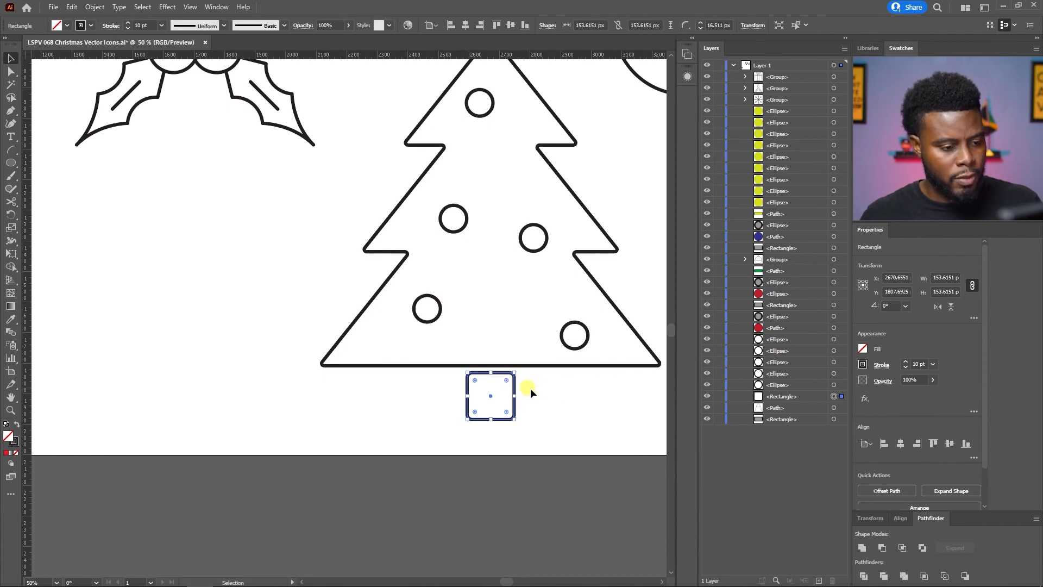
left_click(575, 342)
scroll(575, 342, "down", 2)
scroll(576, 235, "right", 1)
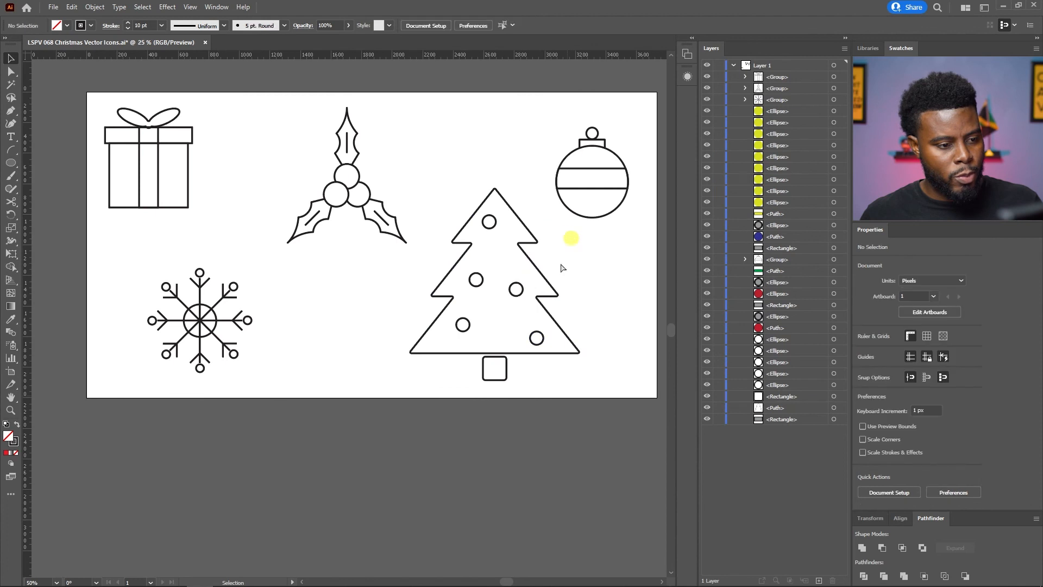
Delete the two baubles on the right side of the Christmas tree.
left_click(505, 363)
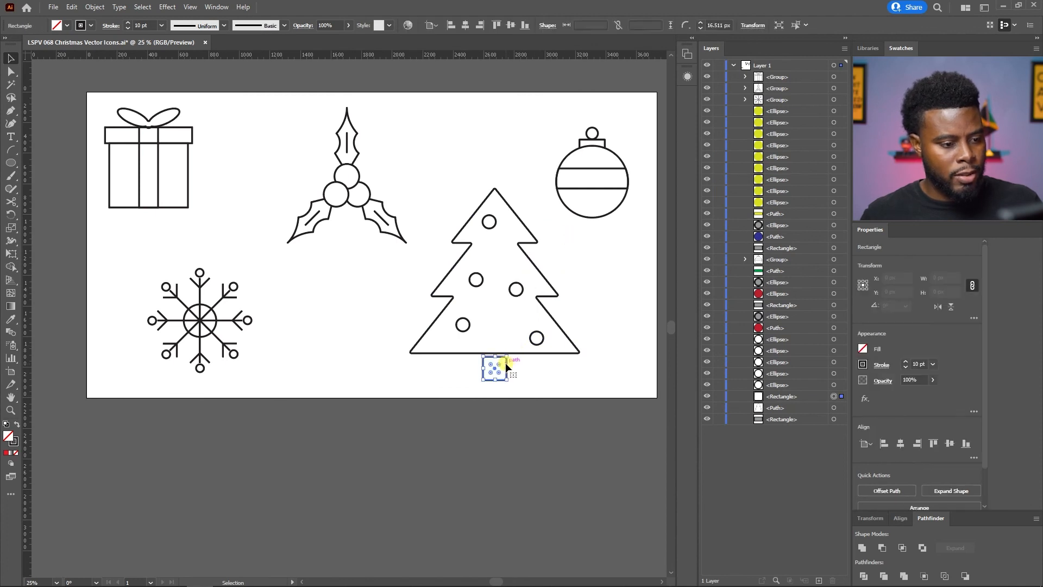
left_click(619, 269)
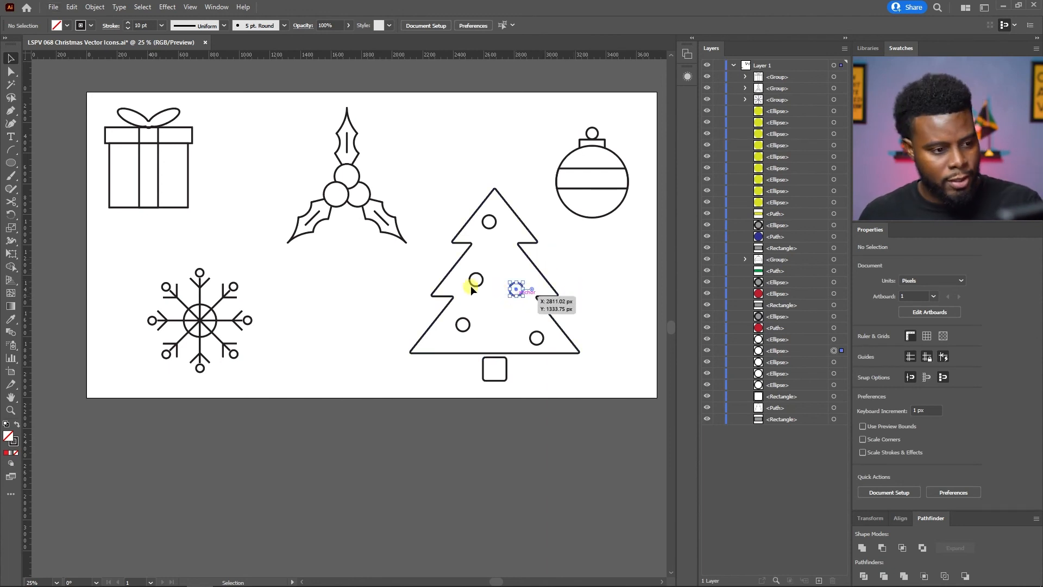
key("Delete")
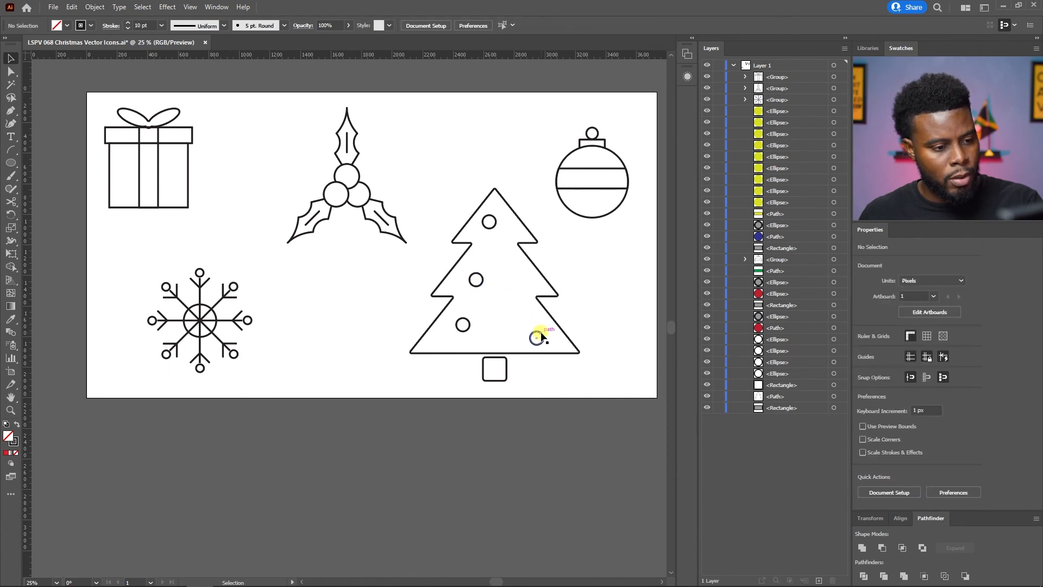
Move the tree's middle bauble to the right side of the middle tier and set its size to 130 by 130 px.
left_click(482, 279)
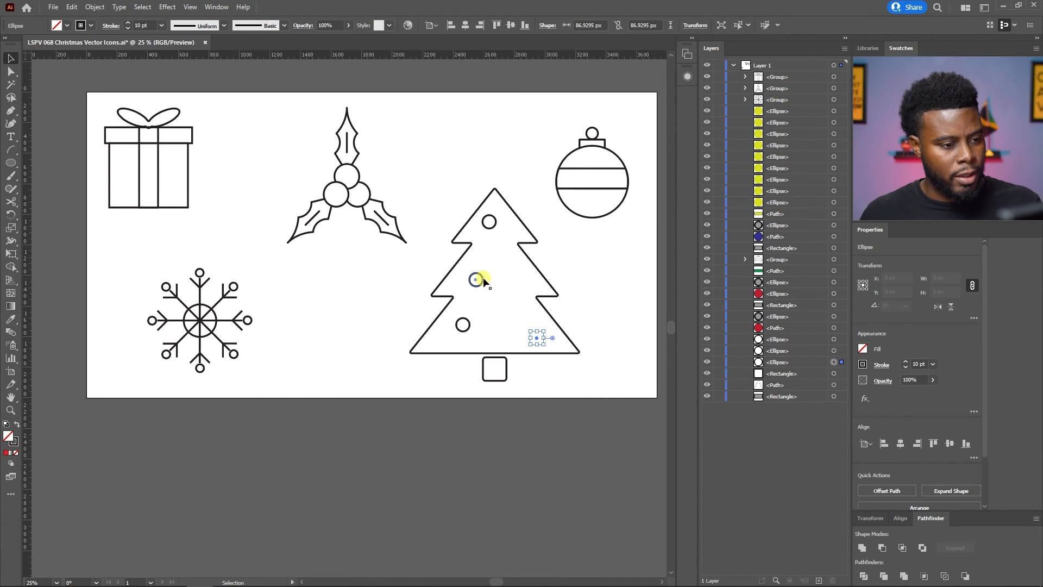
left_click_drag(483, 272, 516, 276)
key("ctrl+z")
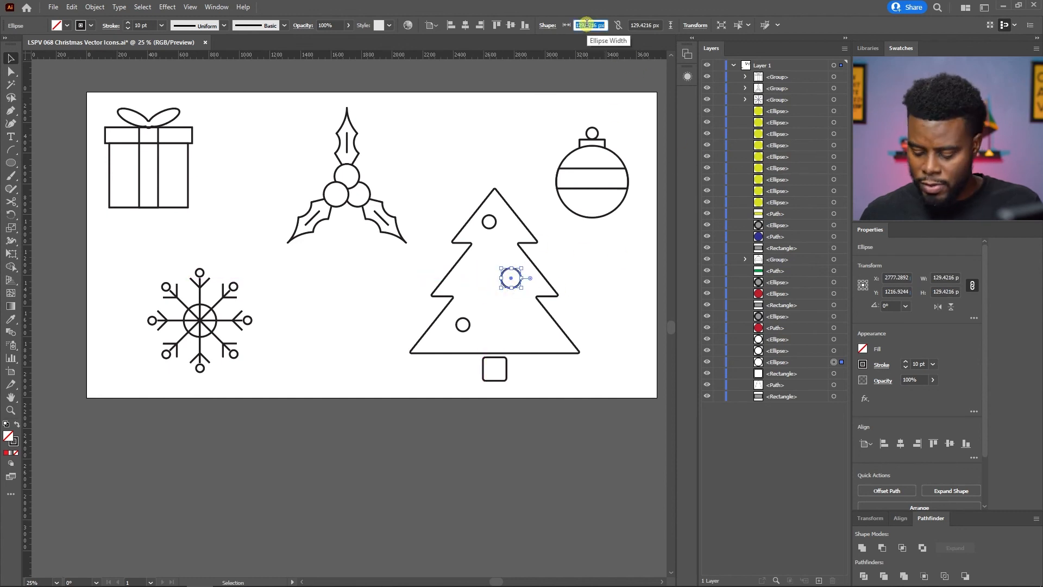
key("Tab")
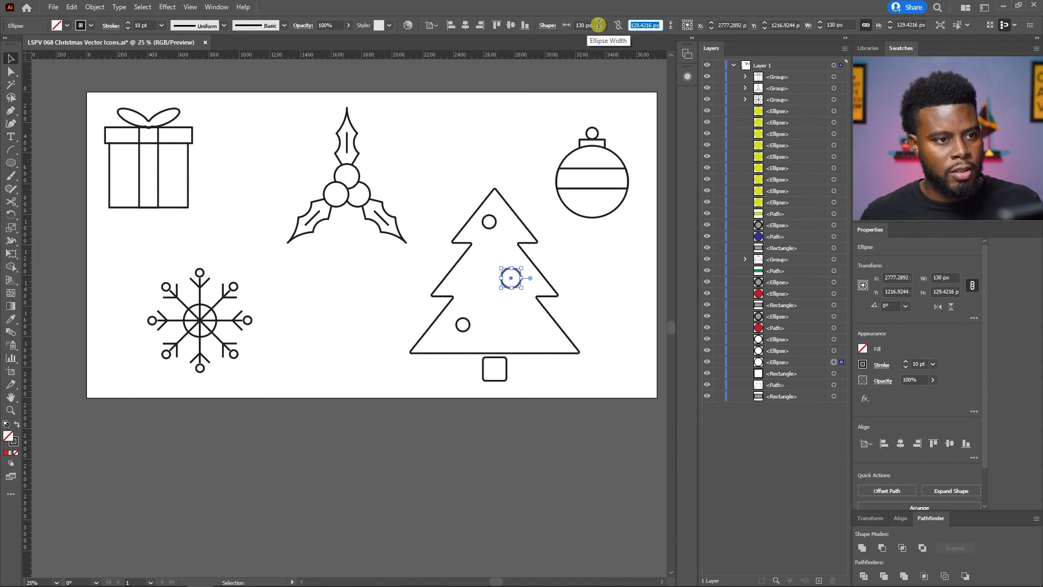
key("Return")
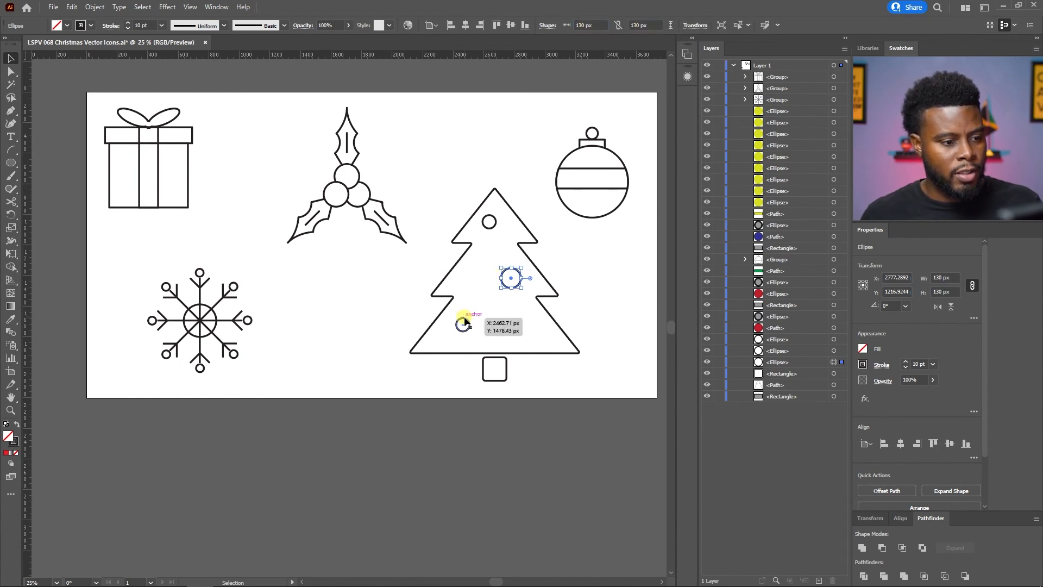
Link width and height, and resize the tree's bottom and top baubles to 130 px.
left_click(619, 26)
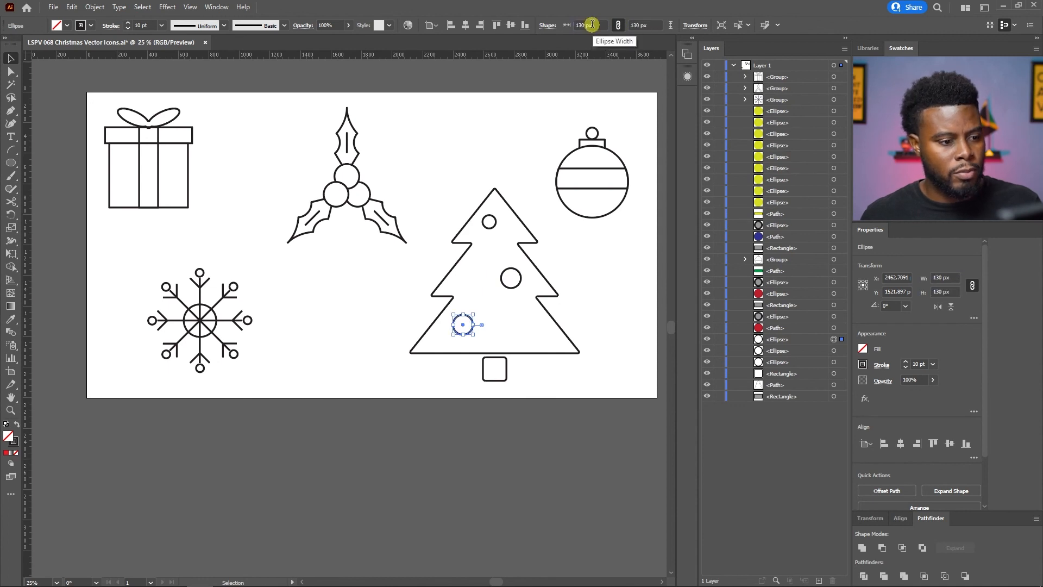
left_click(491, 223)
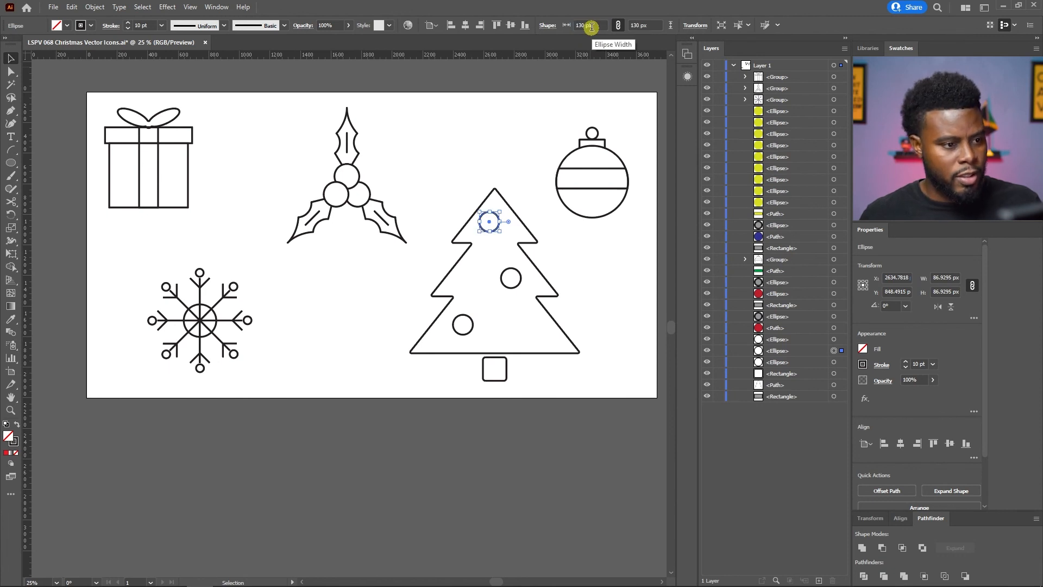
key("Return")
left_click(518, 260)
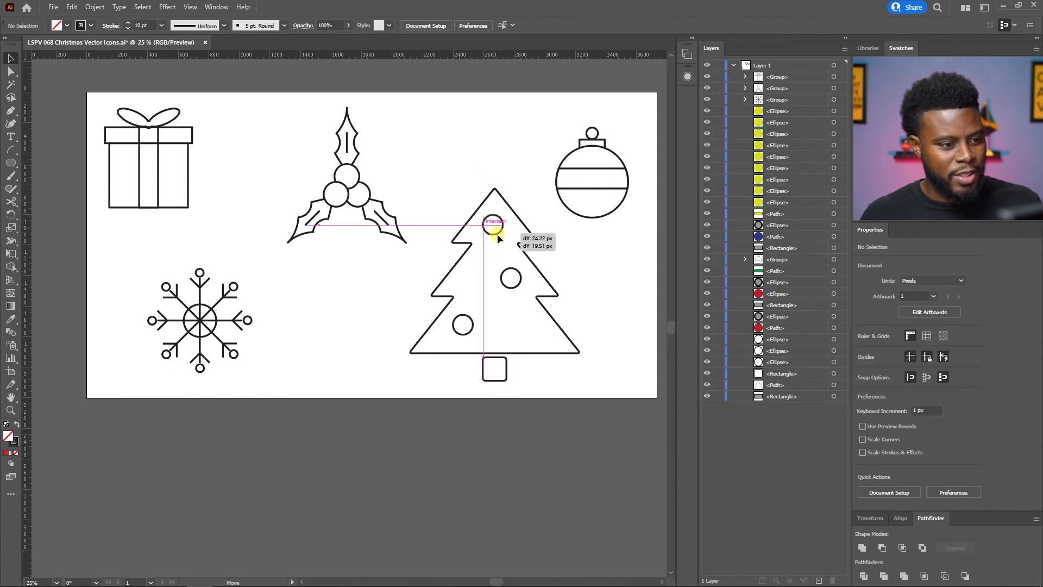
Nudge the tree's baubles slightly to the right to balance their spacing, and check the whole artboard.
left_click_drag(510, 272, 516, 274)
left_click_drag(461, 321, 467, 321)
left_click(448, 157)
scroll(448, 156, "down", 1)
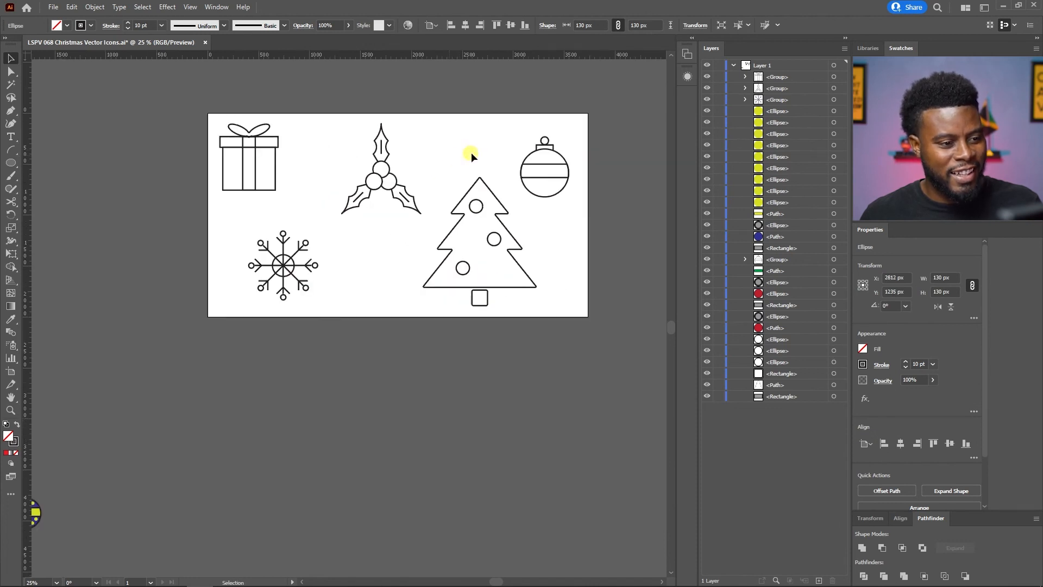
scroll(487, 141, "up", 1)
scroll(496, 134, "up", 1)
scroll(497, 134, "up", 1)
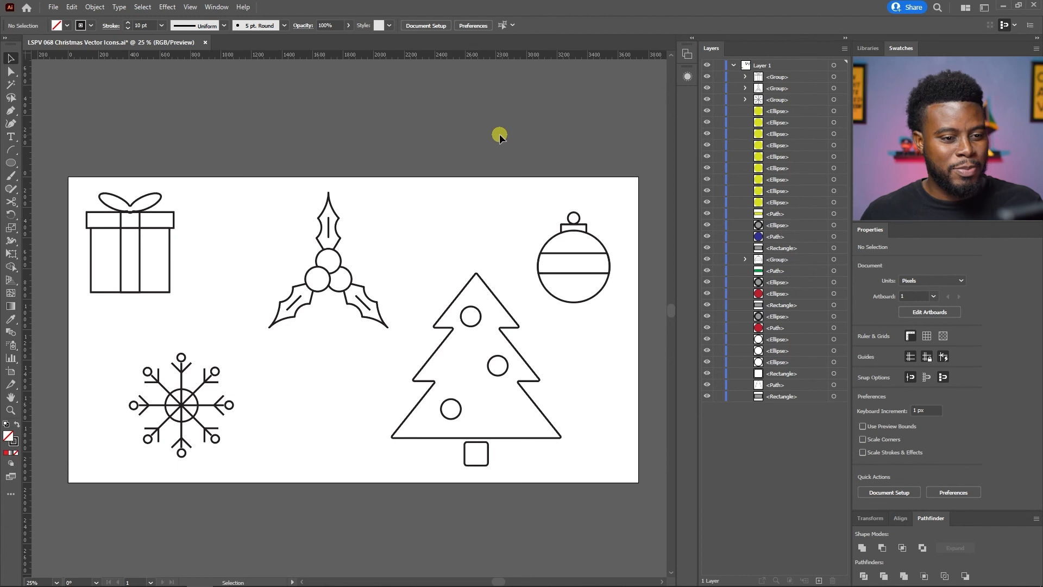